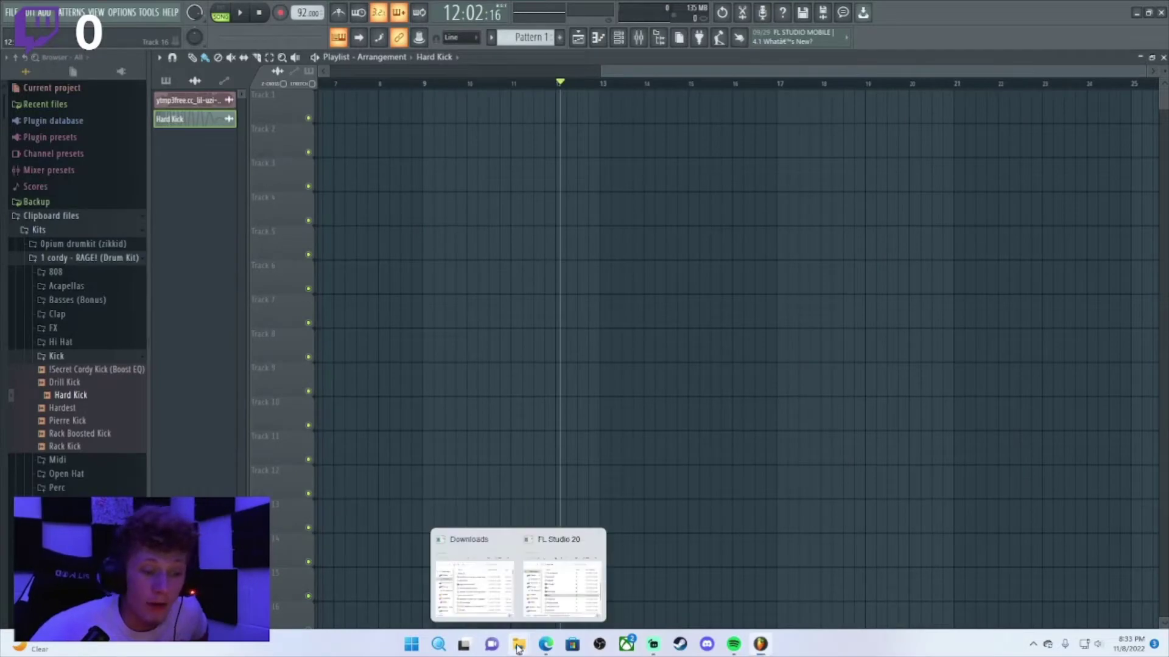
# - Import the Lil Durk "What Happened to Virgil" MP3 from Downloads onto Track 1, aligned with the start of the playlist
pyautogui.click(489, 589)
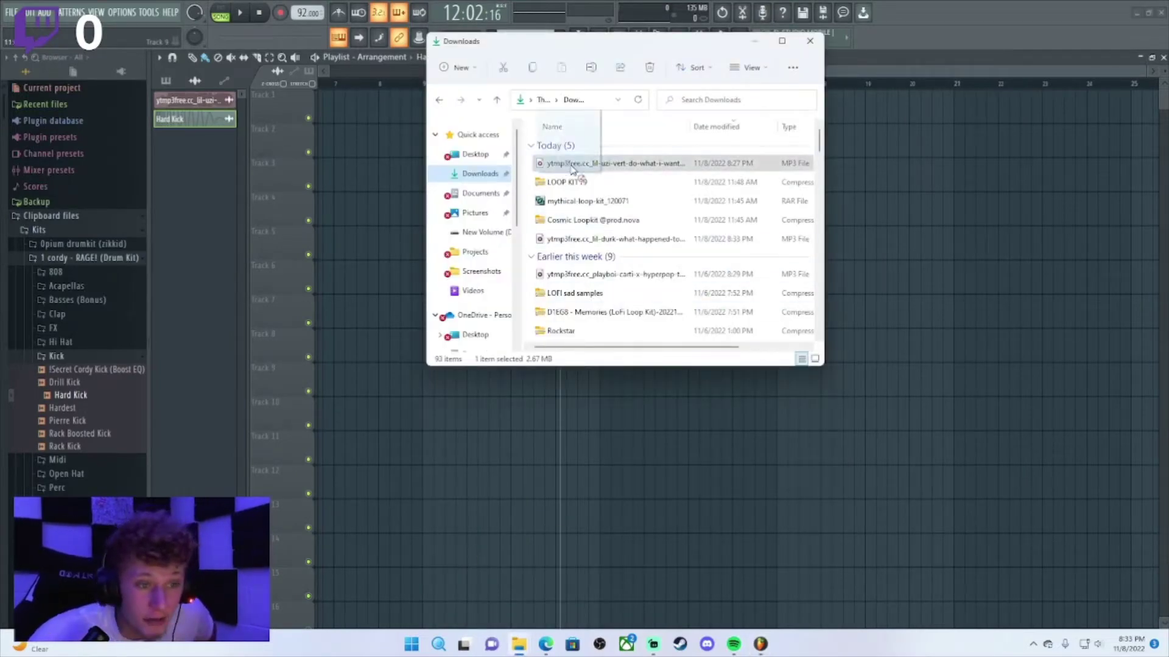
pyautogui.moveTo(600, 239); pyautogui.dragTo(340, 92)
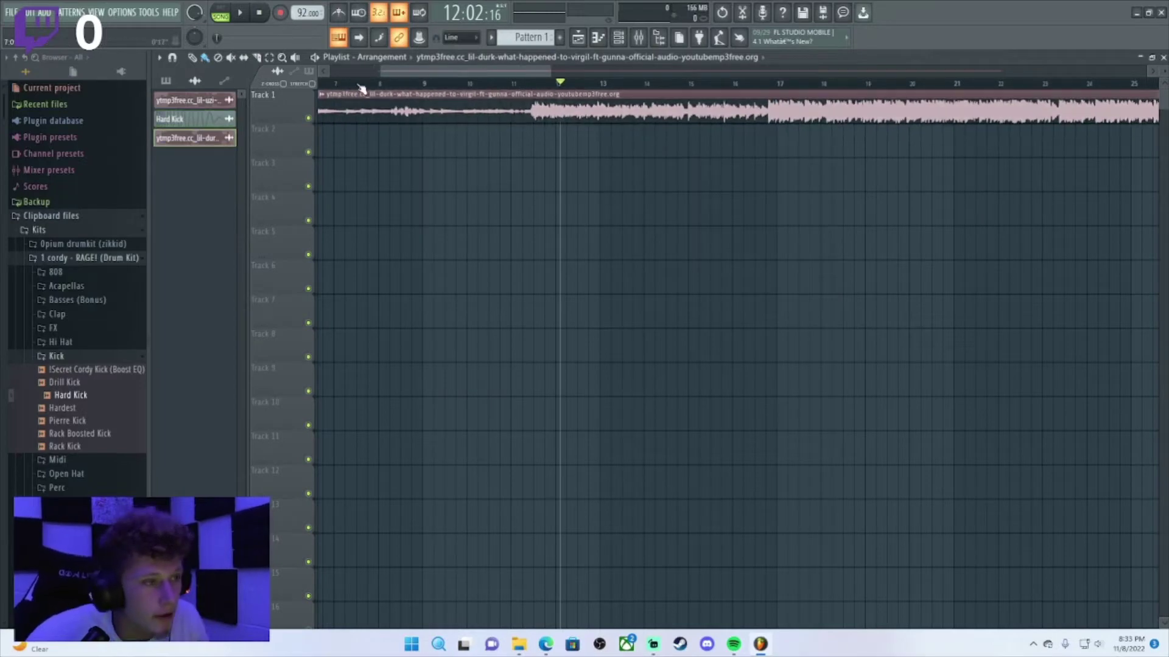
pyautogui.scroll(-5, 361, 89)
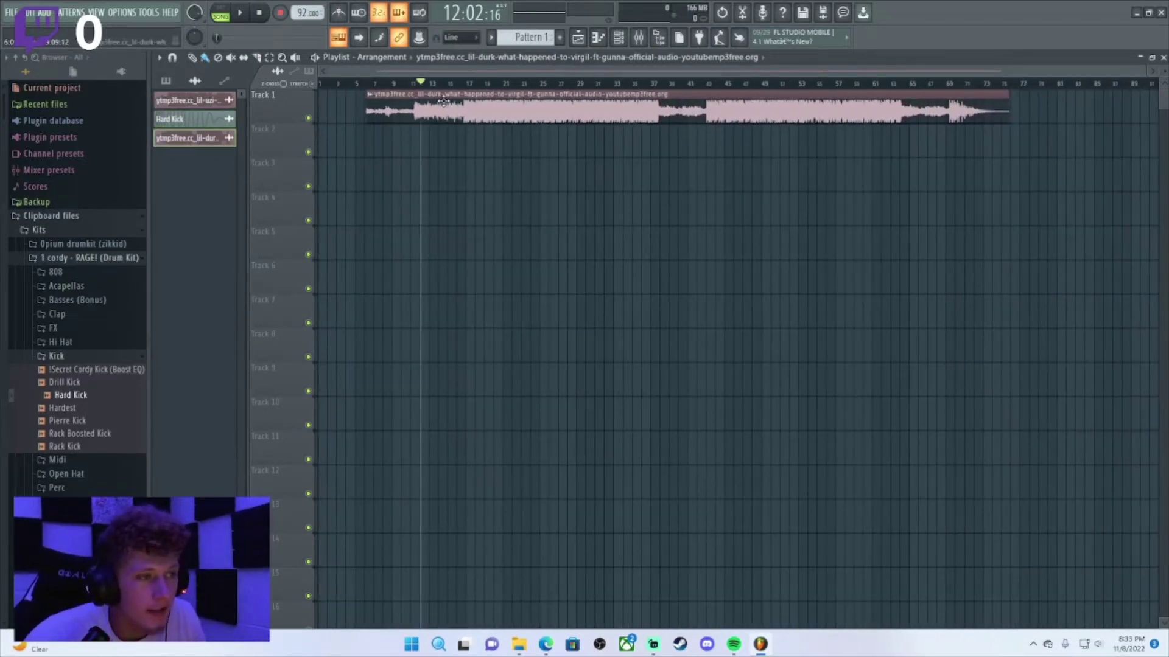
pyautogui.moveTo(444, 101); pyautogui.dragTo(396, 101)
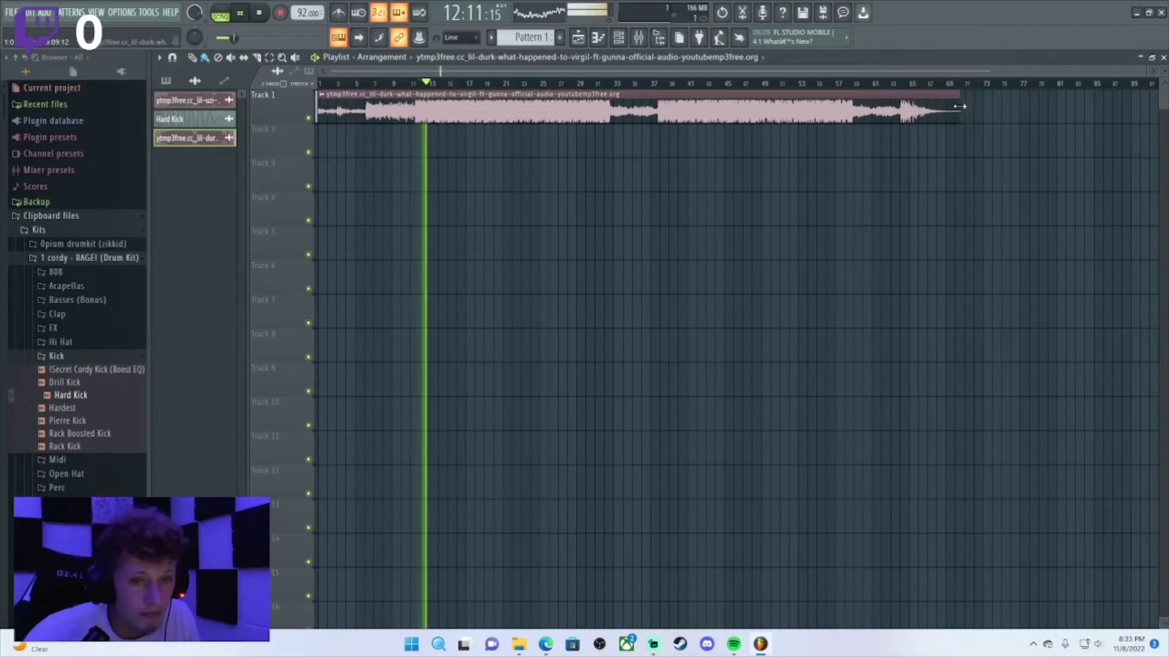
# - Time-stretch the Lil Durk clip on Track 1 to slow it down, ending it at about bar 94
pyautogui.moveTo(957, 107); pyautogui.dragTo(1150, 110)
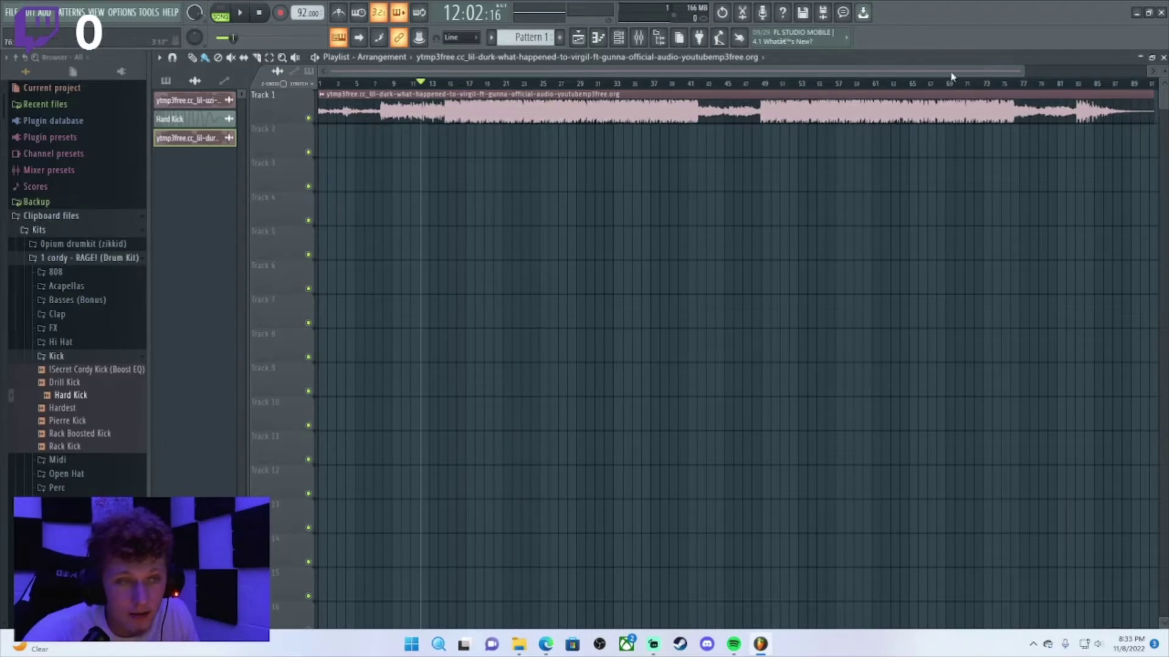
pyautogui.scroll(-2, 609, 88)
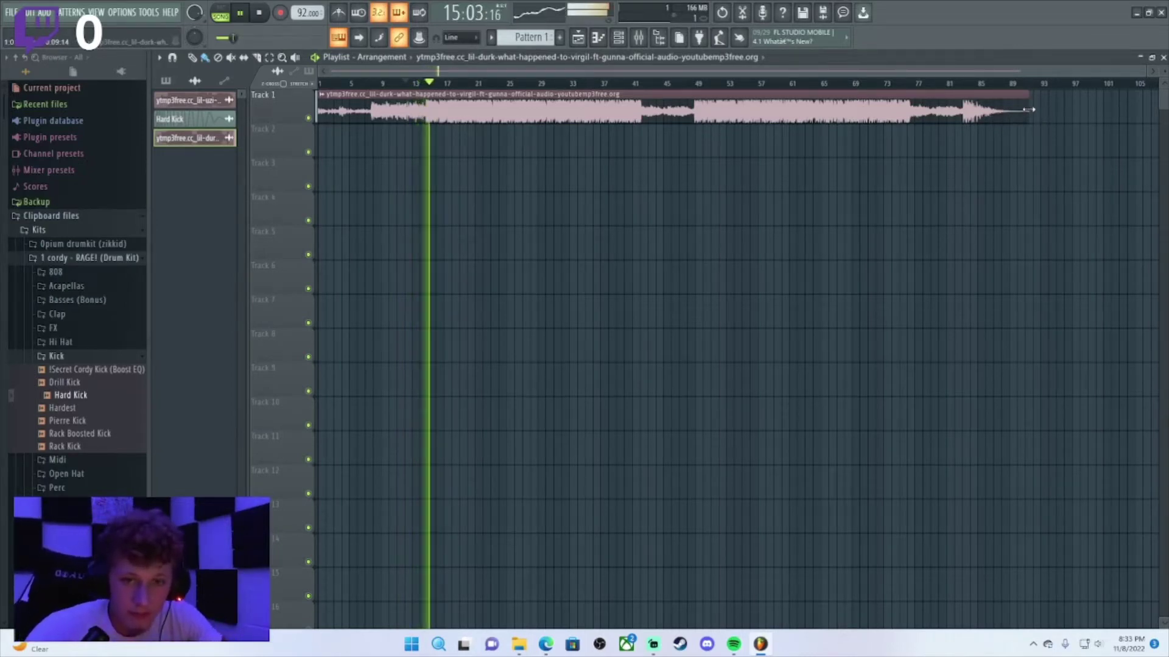
pyautogui.moveTo(1028, 113); pyautogui.dragTo(1015, 115)
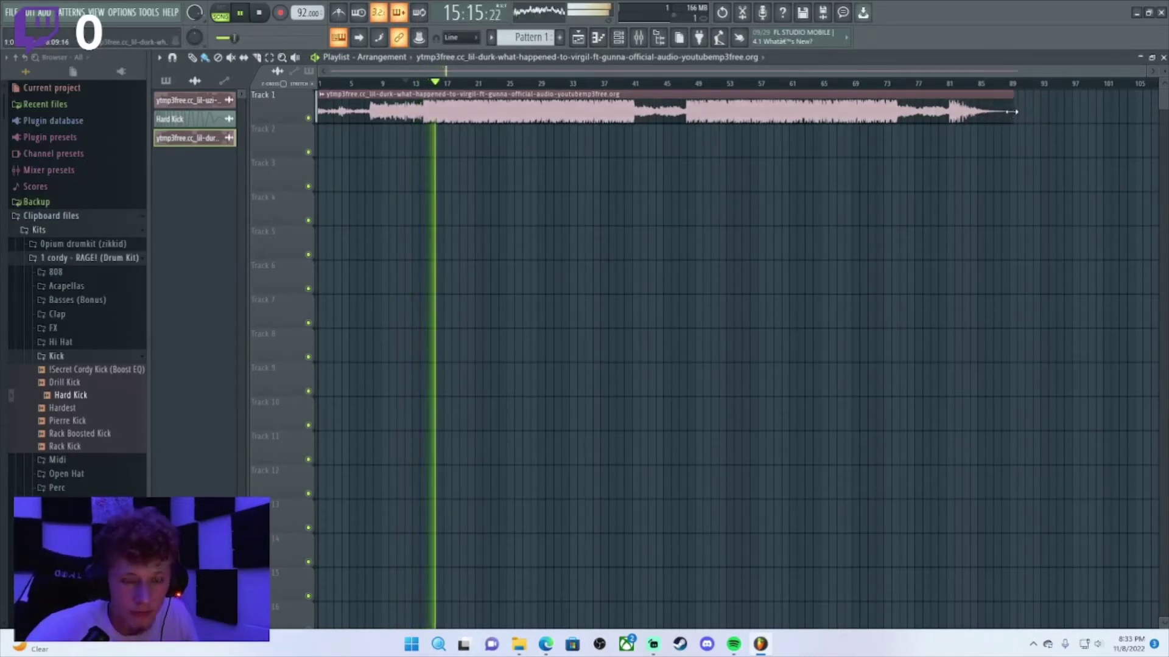
pyautogui.moveTo(1015, 112); pyautogui.dragTo(1110, 90)
pyautogui.scroll(-2, 1111, 91)
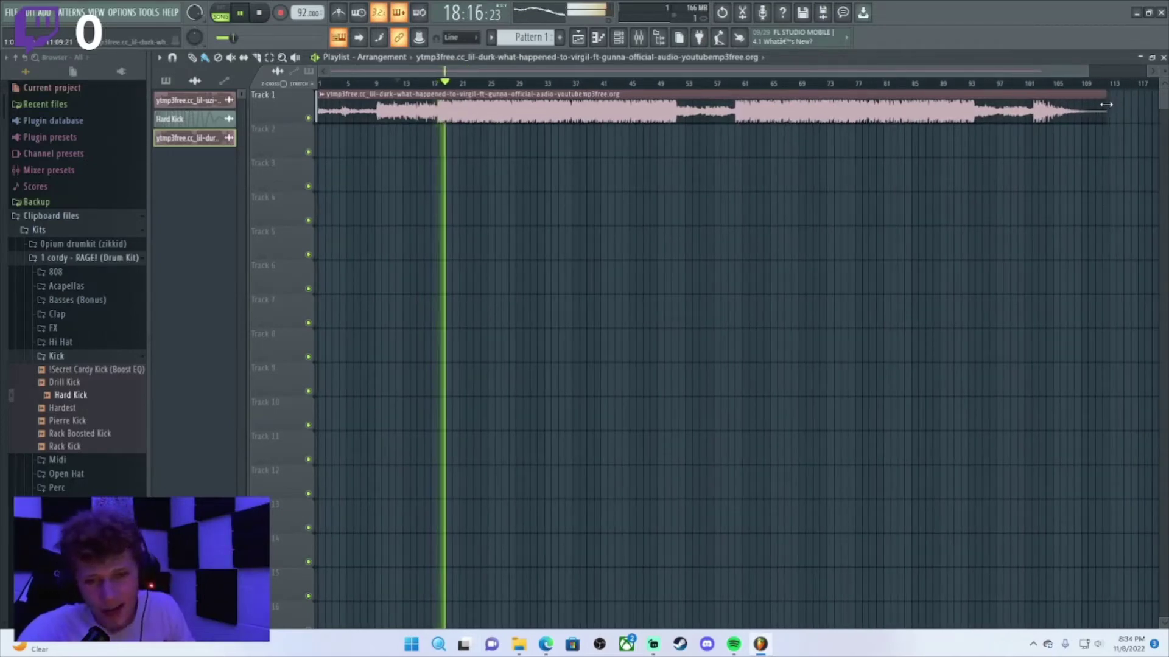
pyautogui.moveTo(1106, 105); pyautogui.dragTo(978, 116)
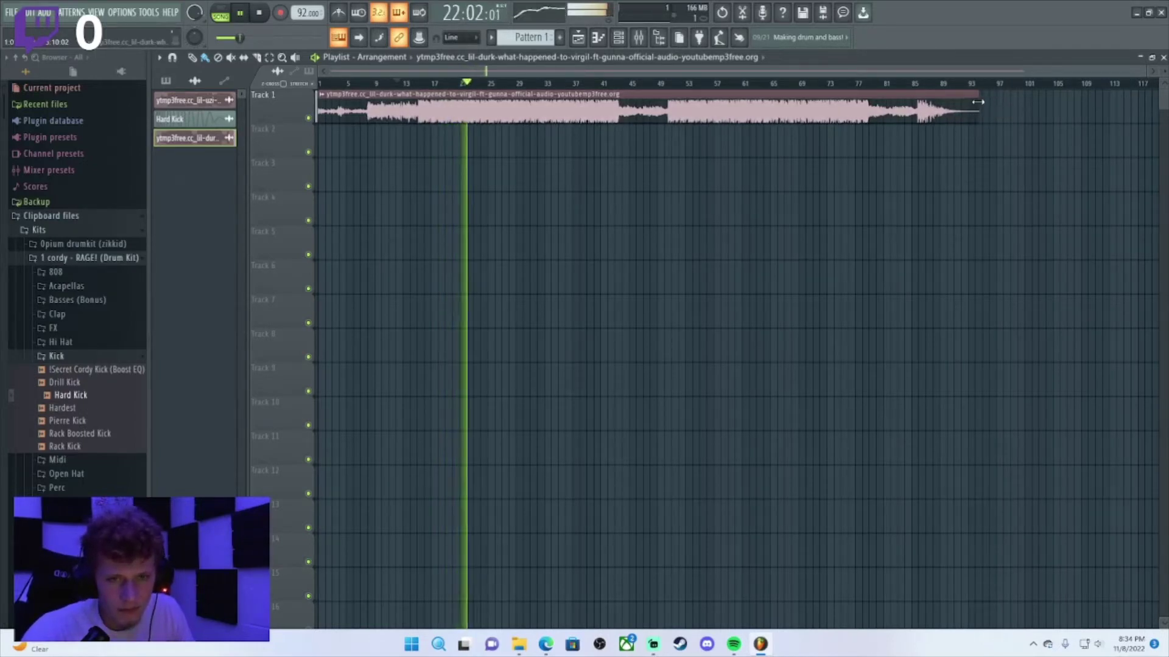
pyautogui.moveTo(978, 101); pyautogui.dragTo(959, 108)
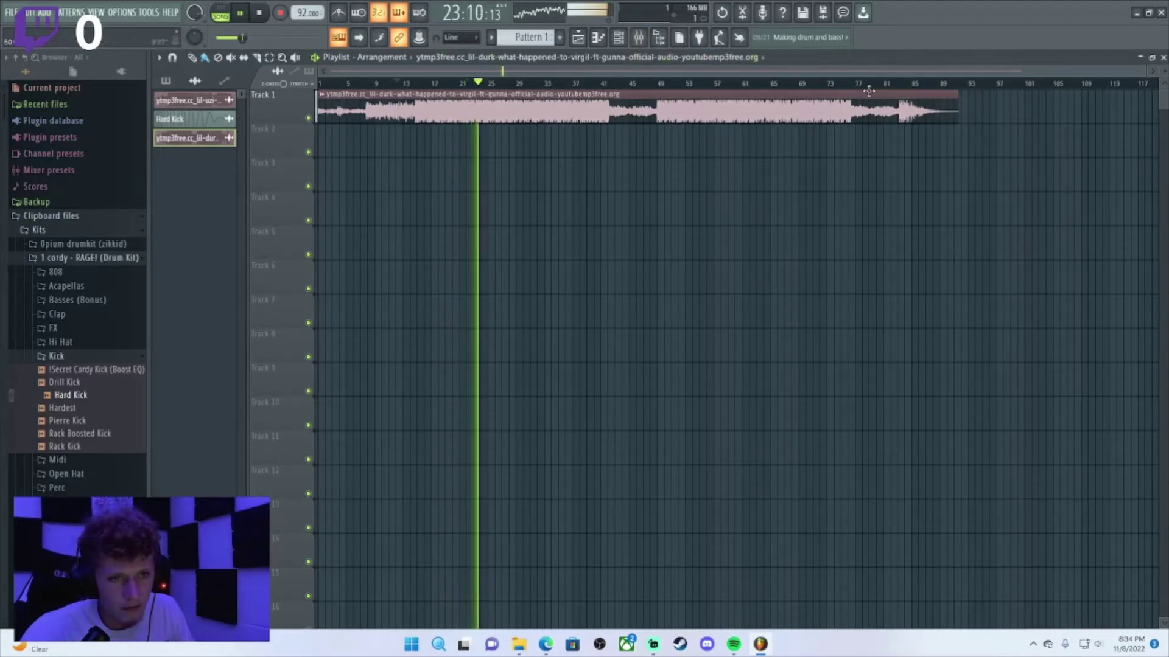
pyautogui.doubleClick(828, 96)
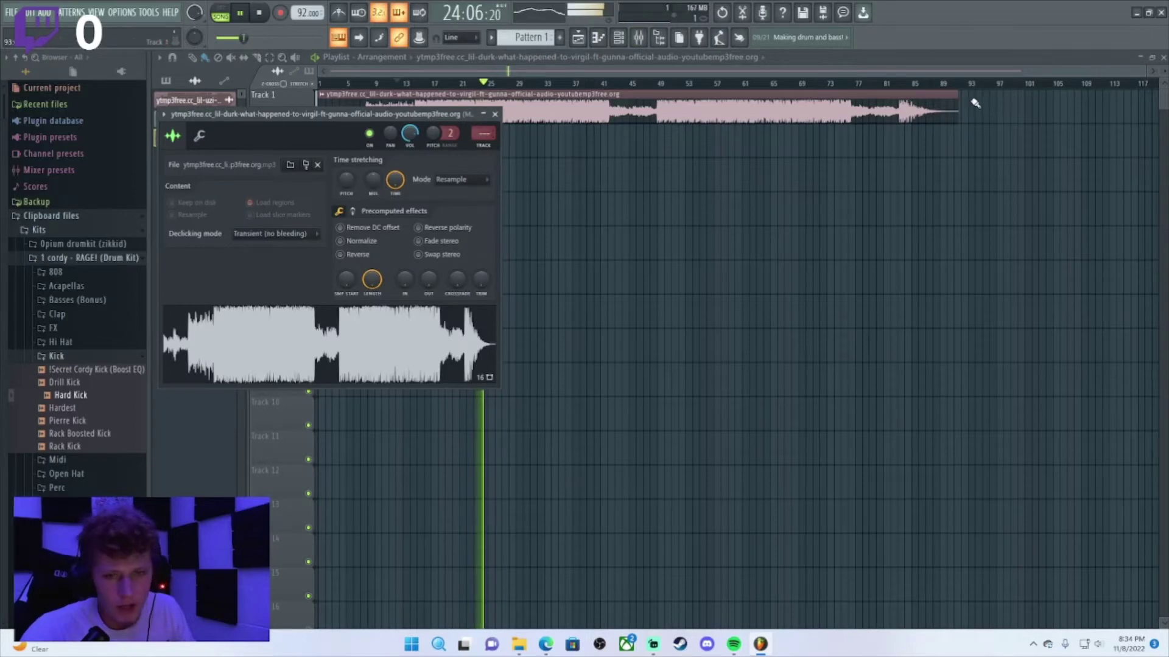
pyautogui.moveTo(960, 108); pyautogui.dragTo(975, 103)
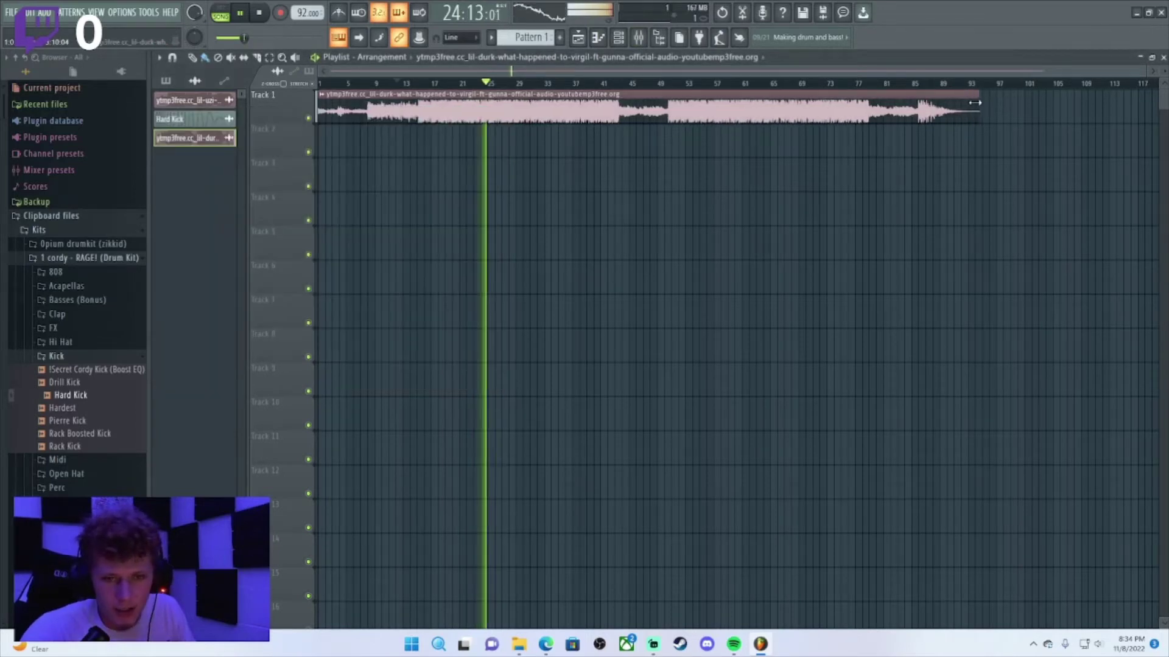
# - Route the Lil Durk clip to mixer track 1 and load Fruity Reeverb 2 in that track's first effect slot
pyautogui.doubleClick(825, 97)
pyautogui.moveTo(483, 134); pyautogui.dragTo(483, 134)
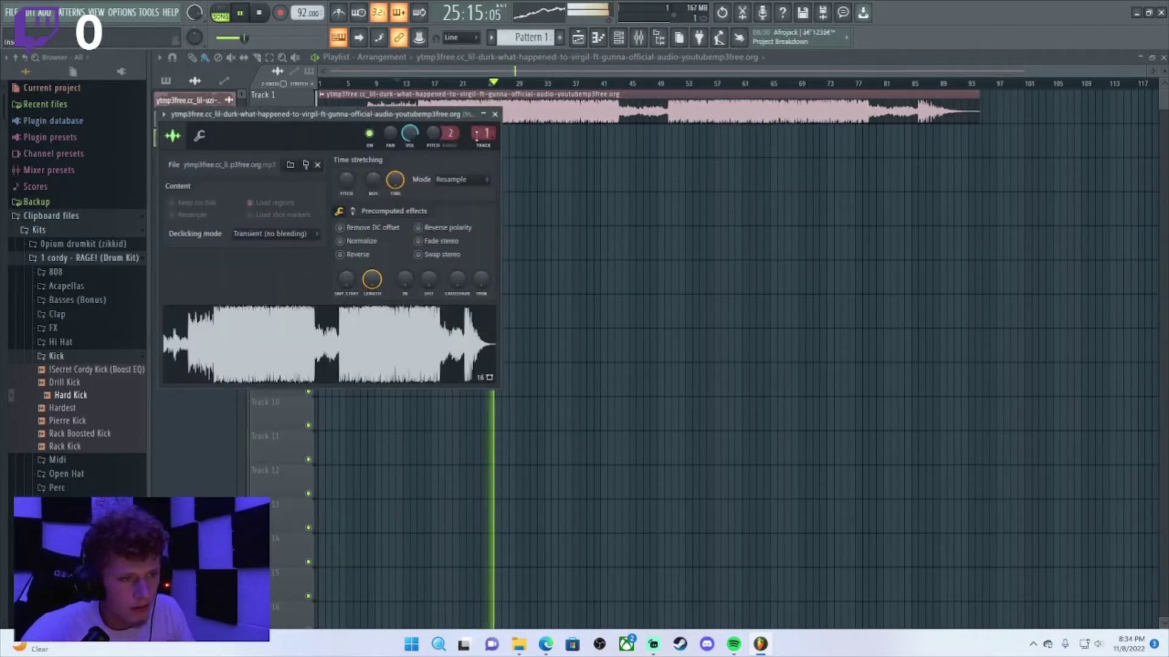
pyautogui.click(638, 38)
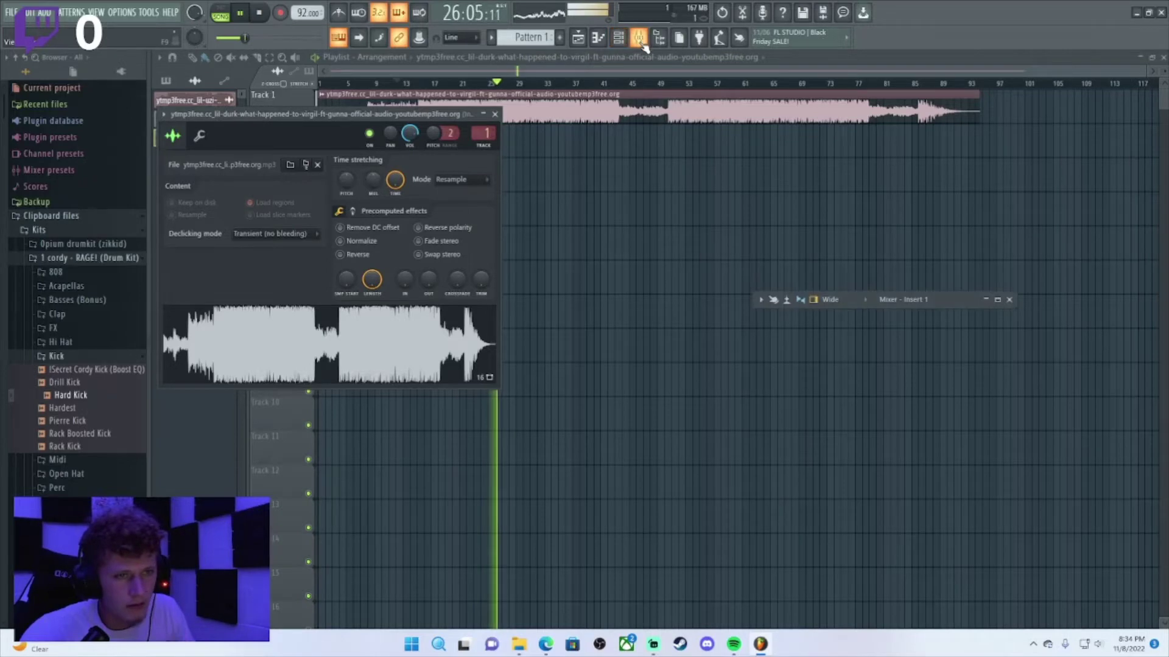
pyautogui.click(997, 300)
pyautogui.click(1081, 117)
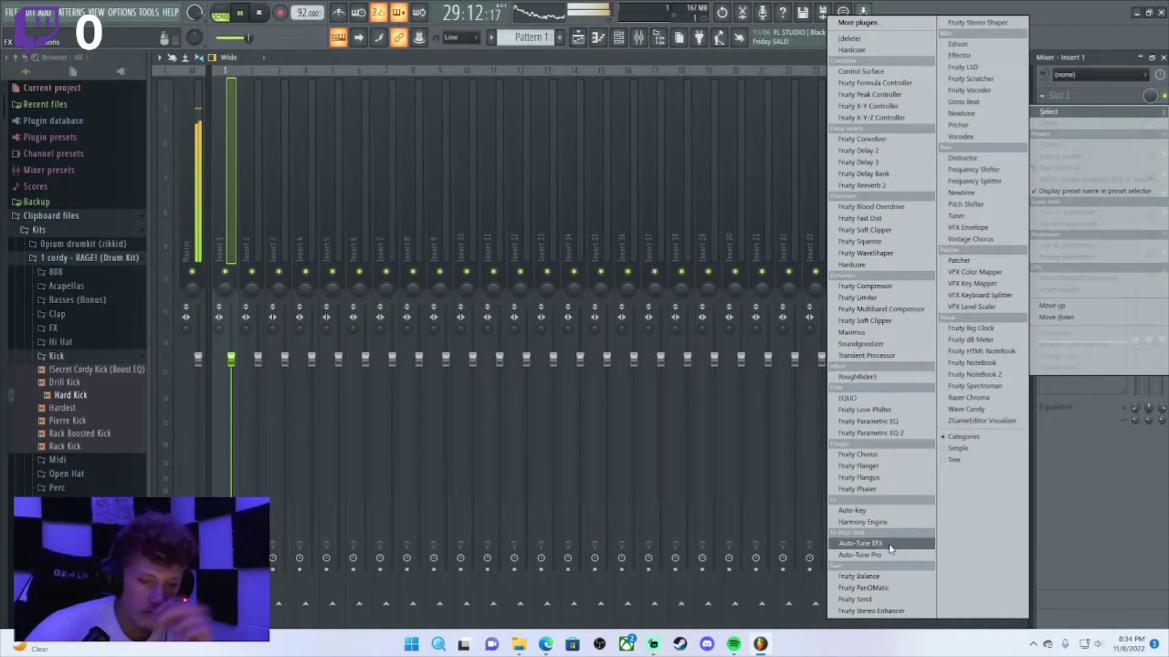
pyautogui.click(857, 185)
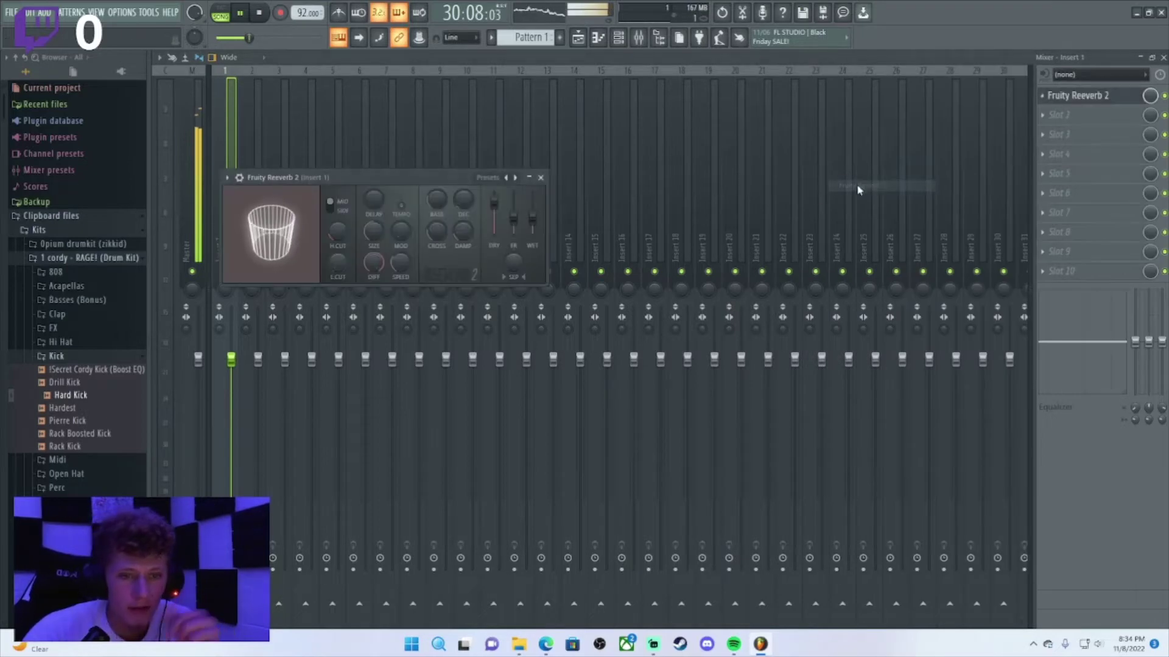
# - Adjust the reverb's room size and its dry, early reflection and wet levels by ear, then return to the playlist
pyautogui.moveTo(370, 237); pyautogui.dragTo(371, 220)
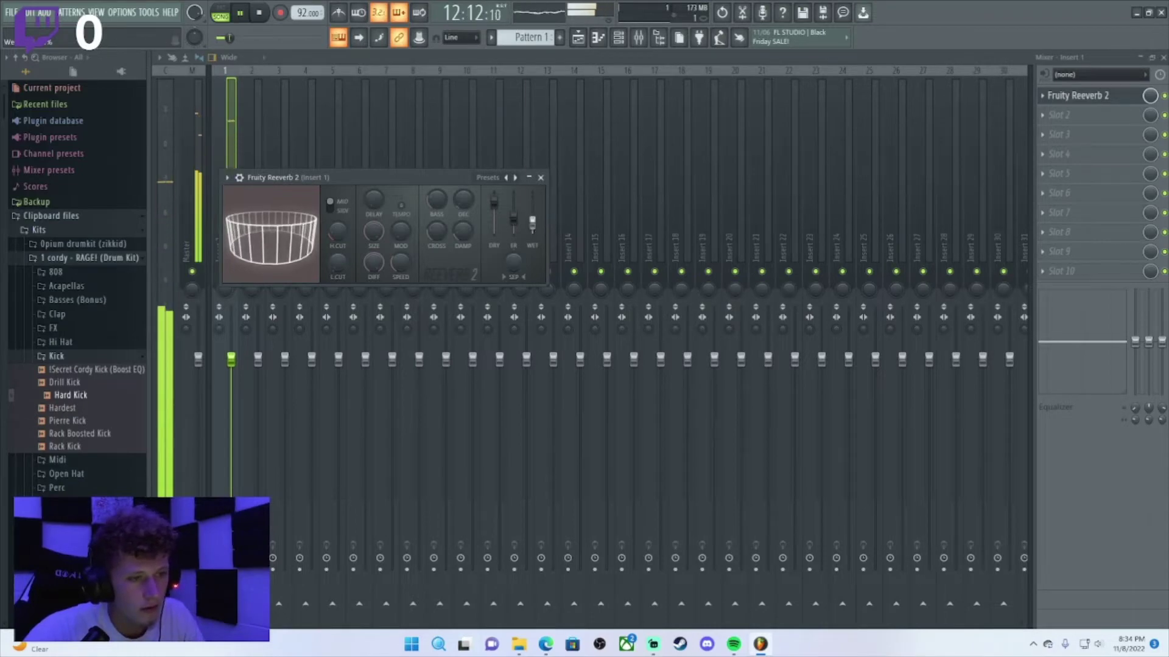
pyautogui.moveTo(536, 226); pyautogui.dragTo(536, 220)
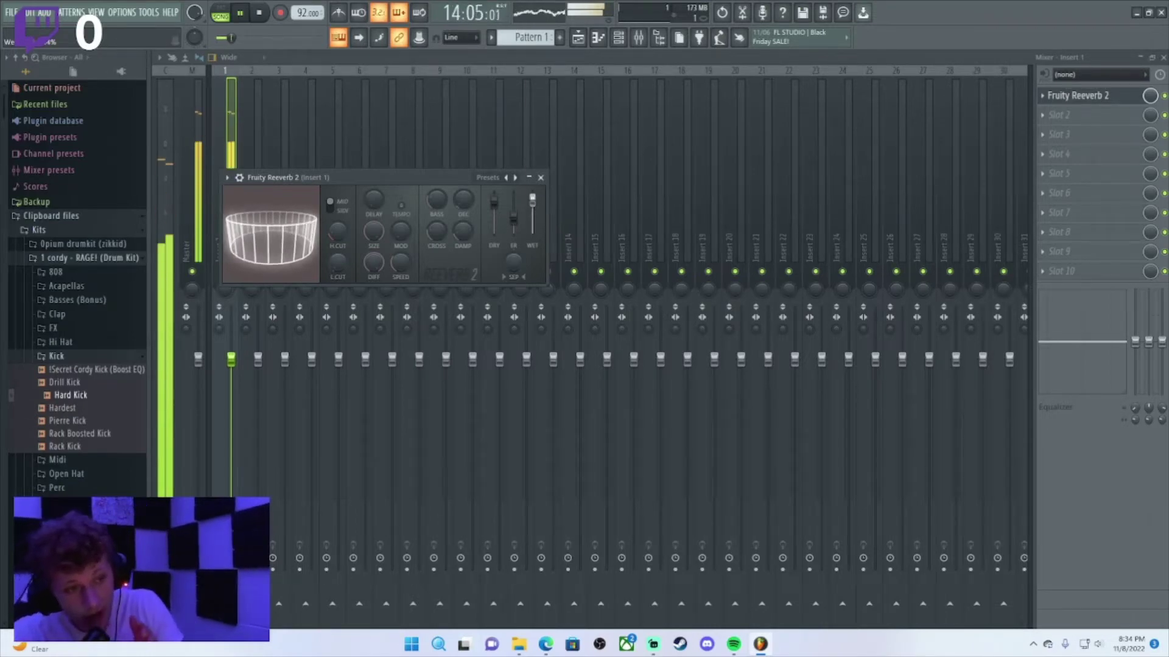
pyautogui.moveTo(494, 202); pyautogui.dragTo(531, 192)
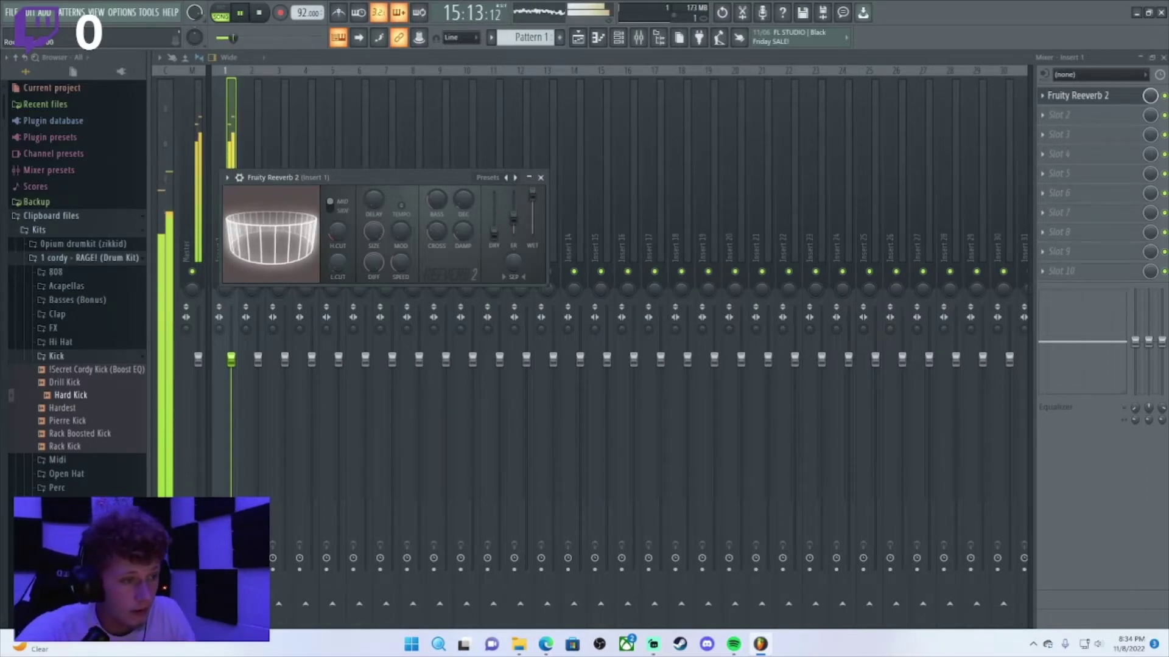
pyautogui.moveTo(373, 232); pyautogui.dragTo(373, 292)
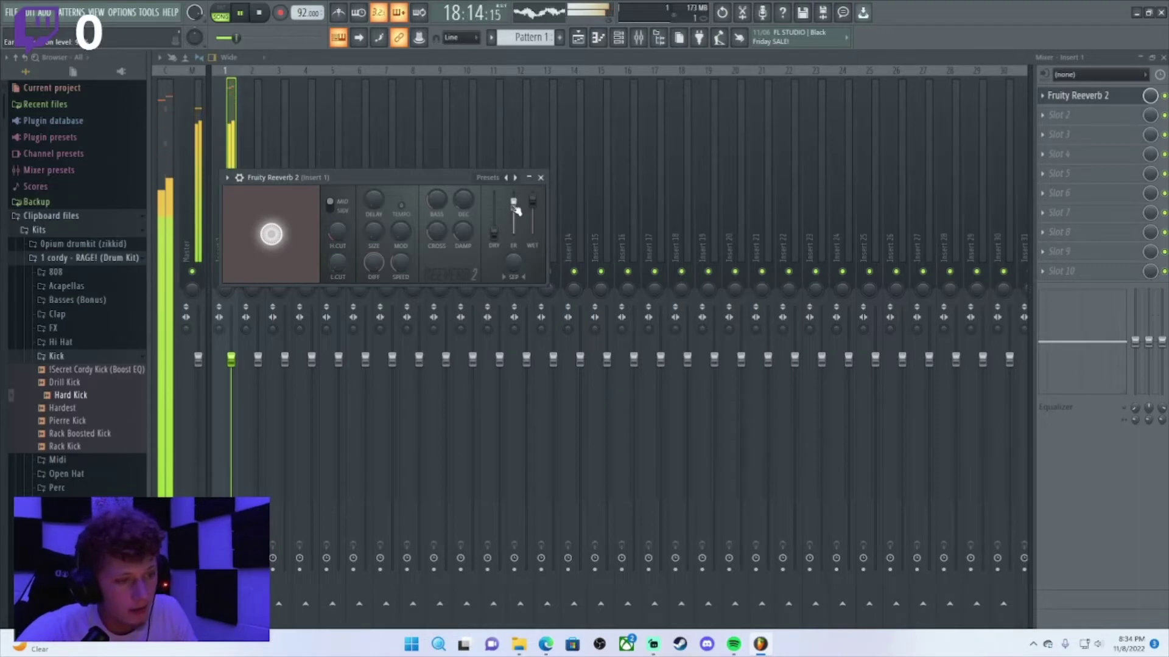
pyautogui.moveTo(373, 232); pyautogui.dragTo(373, 173)
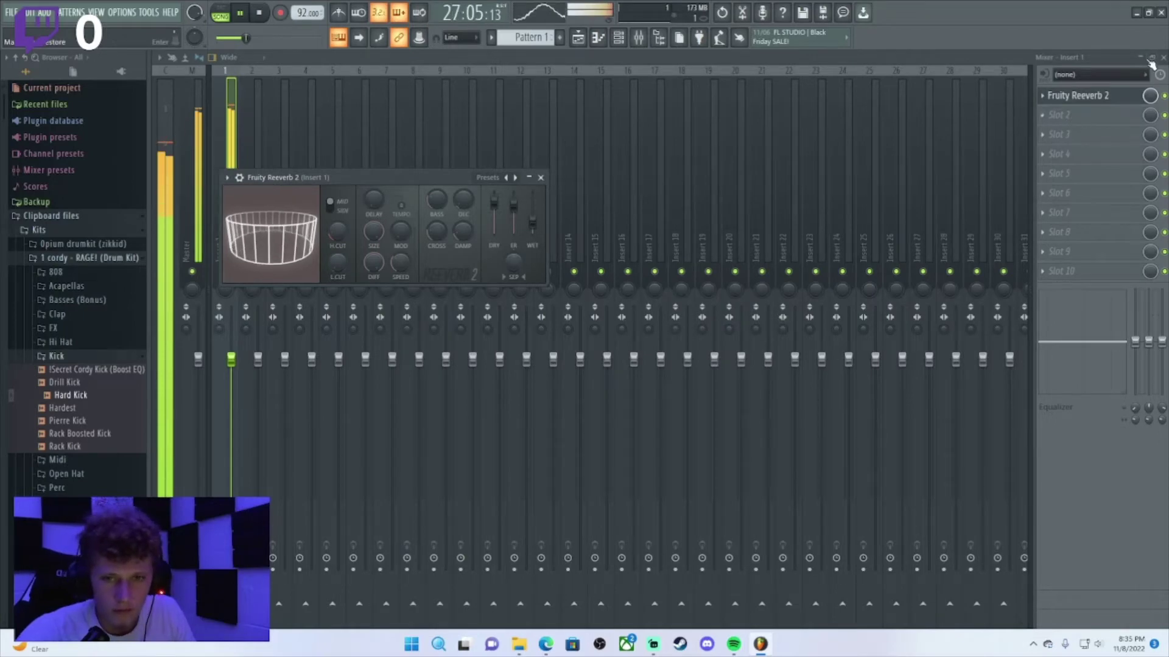
pyautogui.click(1141, 58)
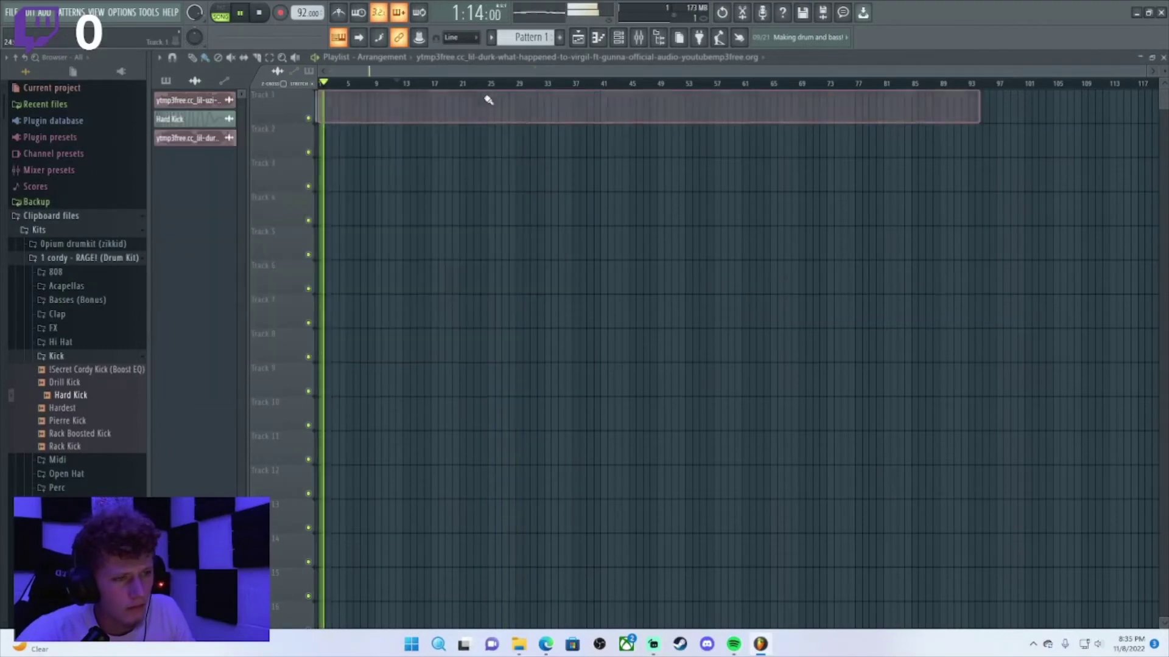
# - Replace the Lil Durk clip on Track 1 with the Lil Uzi Vert clip at the playlist start and play it
pyautogui.rightClick(485, 97)
pyautogui.click(204, 103)
pyautogui.moveTo(358, 103); pyautogui.dragTo(321, 107)
pyautogui.press('space')
pyautogui.scroll(2, 408, 84)
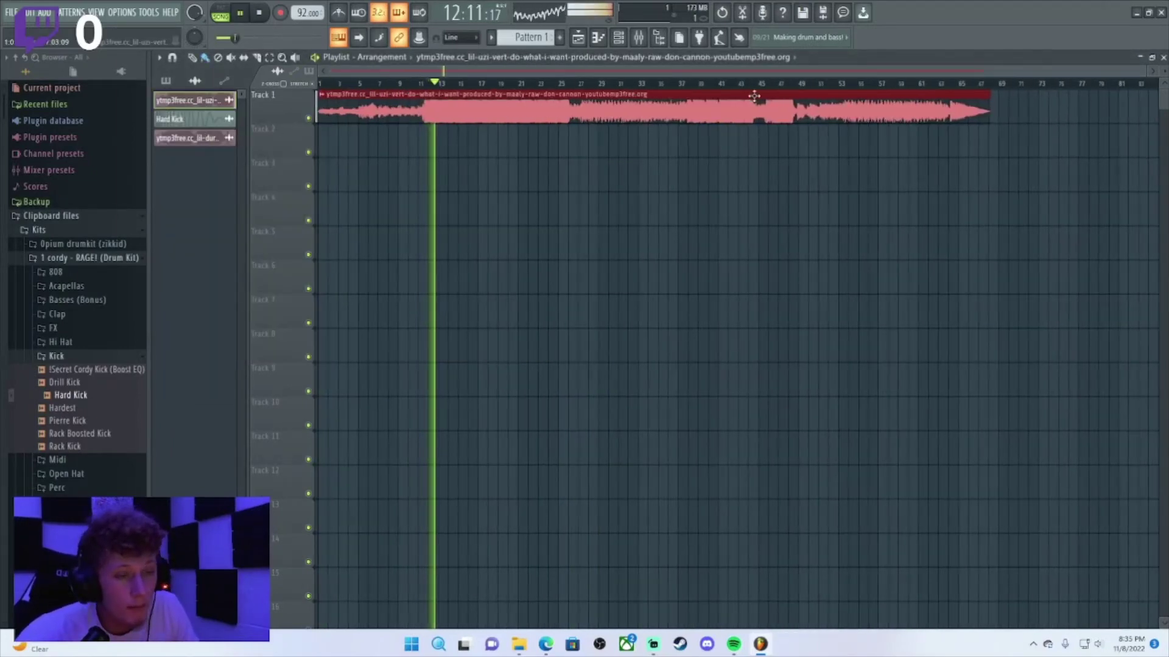
# - Slow the Lil Uzi Vert clip by time-stretching it to about bar 89, then delete it and stop playback
pyautogui.moveTo(987, 103); pyautogui.dragTo(1150, 102)
pyautogui.scroll(-1, 1061, 92)
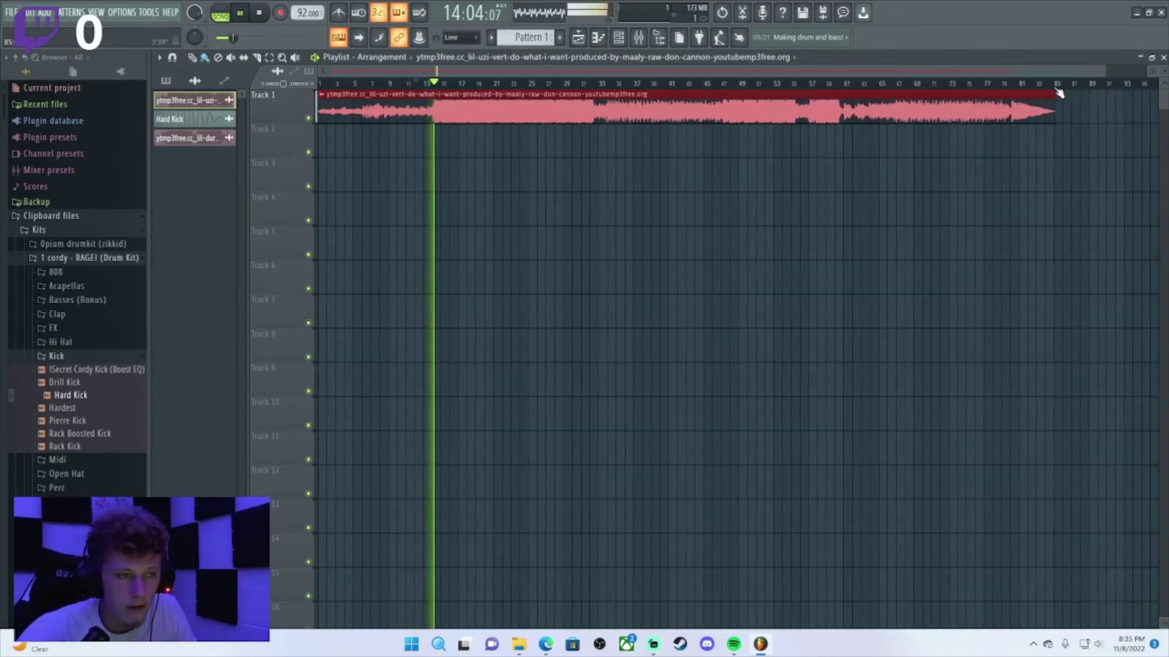
pyautogui.moveTo(1026, 106); pyautogui.dragTo(1050, 106)
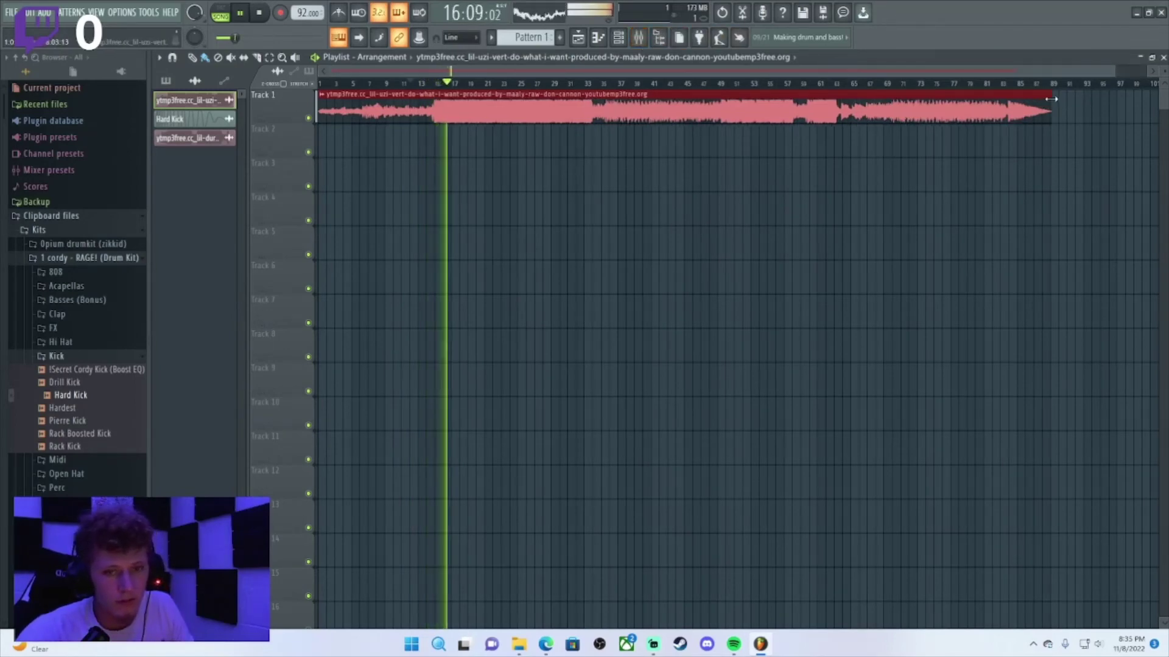
pyautogui.rightClick(1022, 107)
pyautogui.press('space')
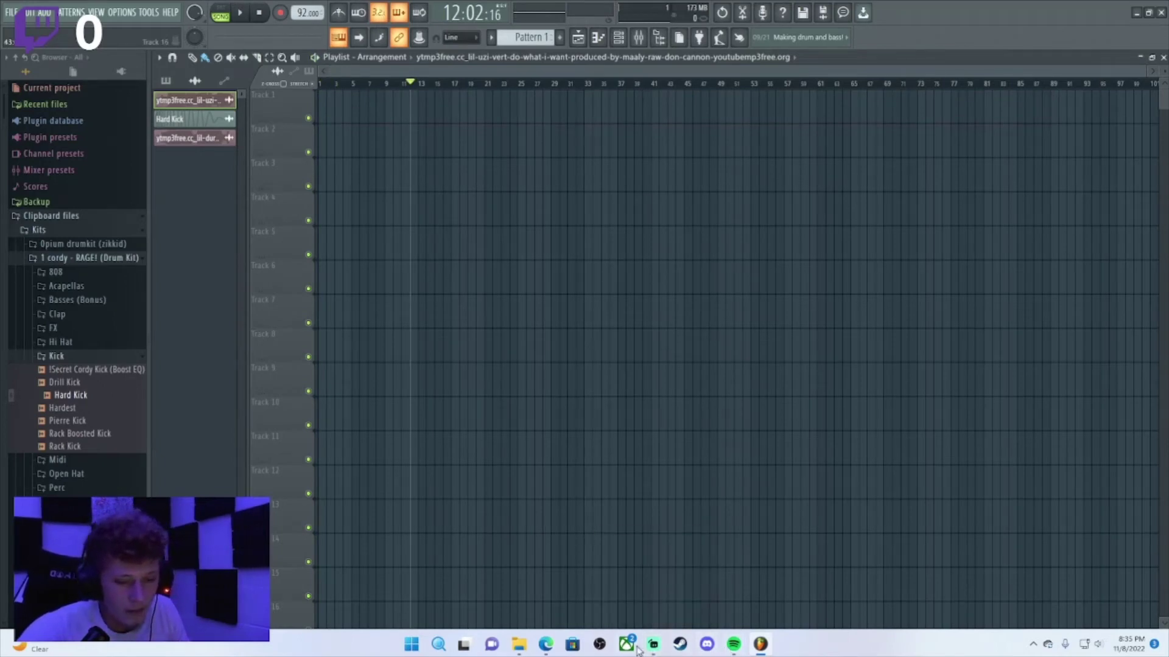
# - Import the STREAM ANTHEM audio file from the Projects folder onto Track 1 at the start of the playlist
pyautogui.moveTo(519, 645)
pyautogui.click(487, 594)
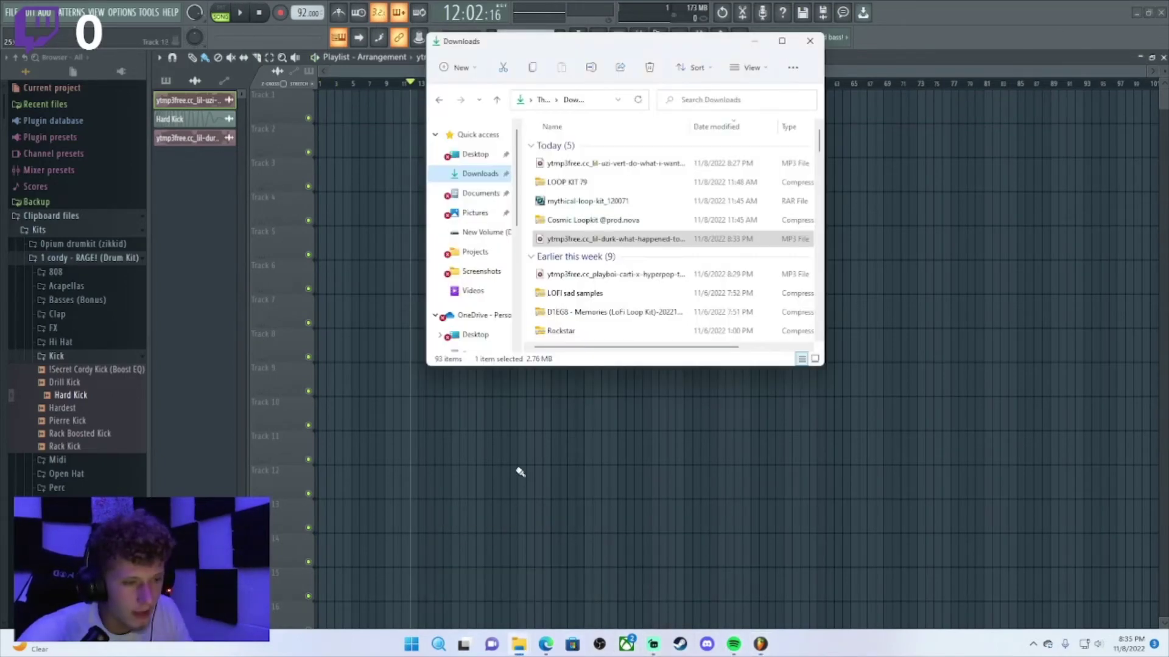
pyautogui.scroll(-4, 577, 283)
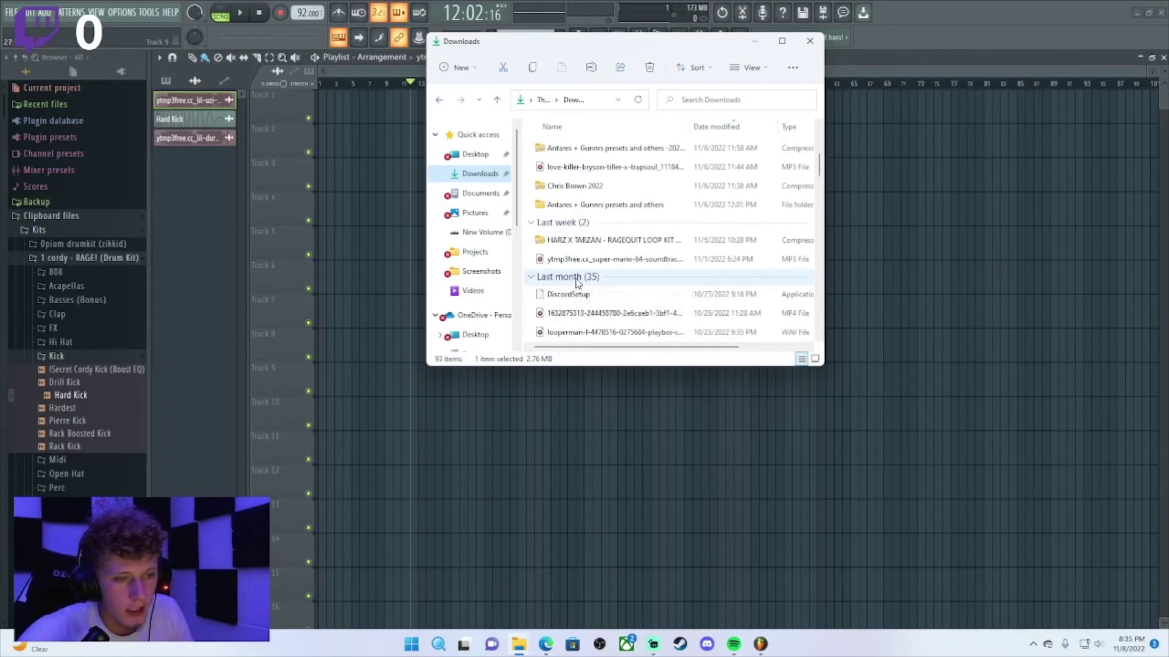
pyautogui.scroll(-1, 577, 283)
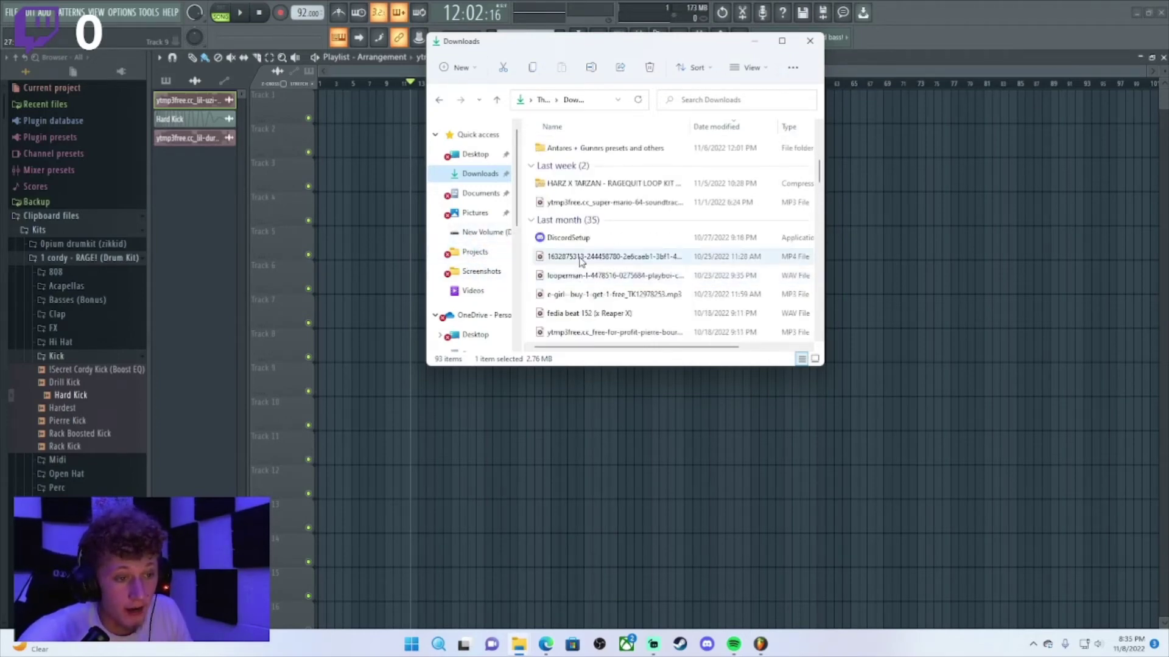
pyautogui.scroll(-1, 569, 265)
pyautogui.click(481, 251)
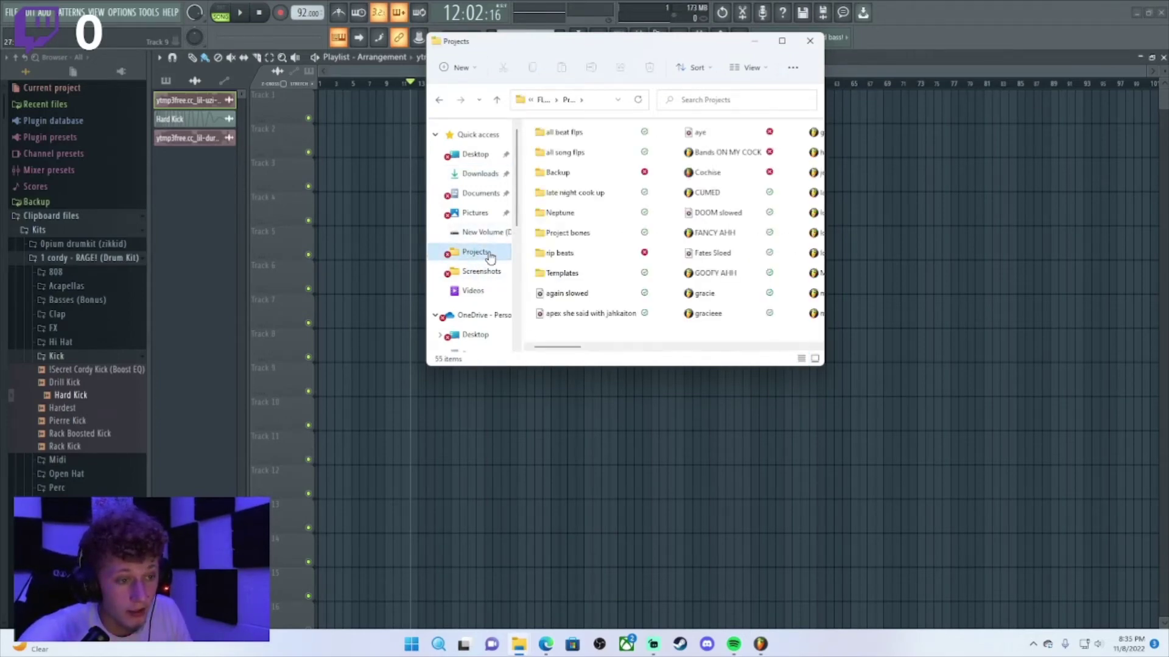
pyautogui.hscroll(-2, 610, 250)
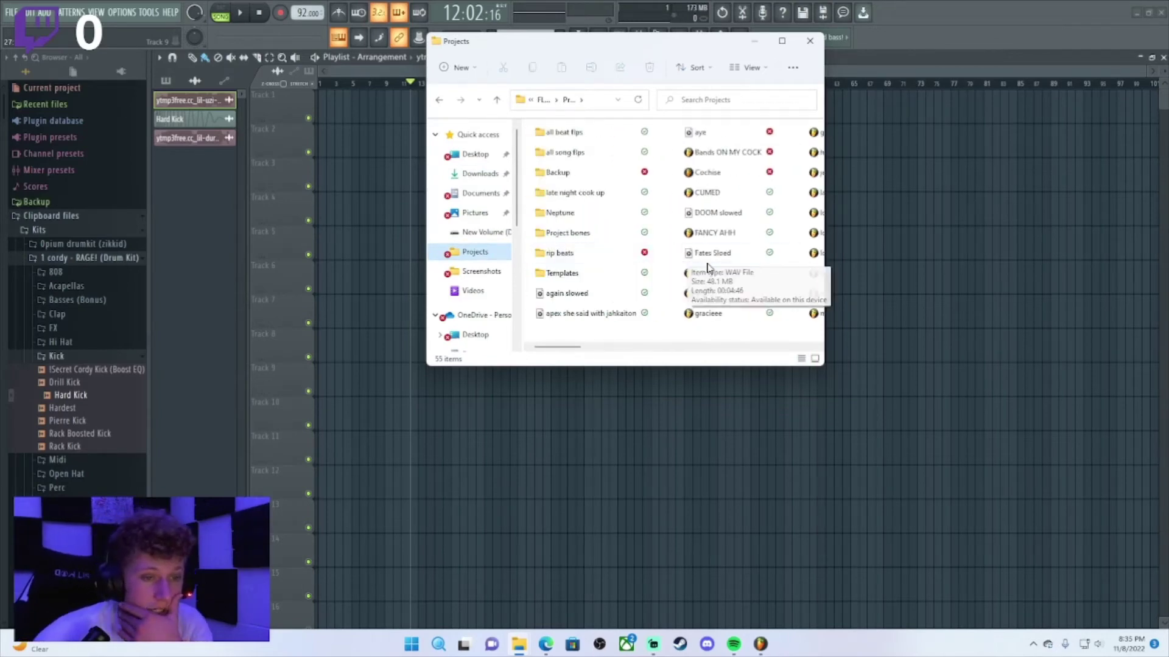
pyautogui.hscroll(1, 709, 271)
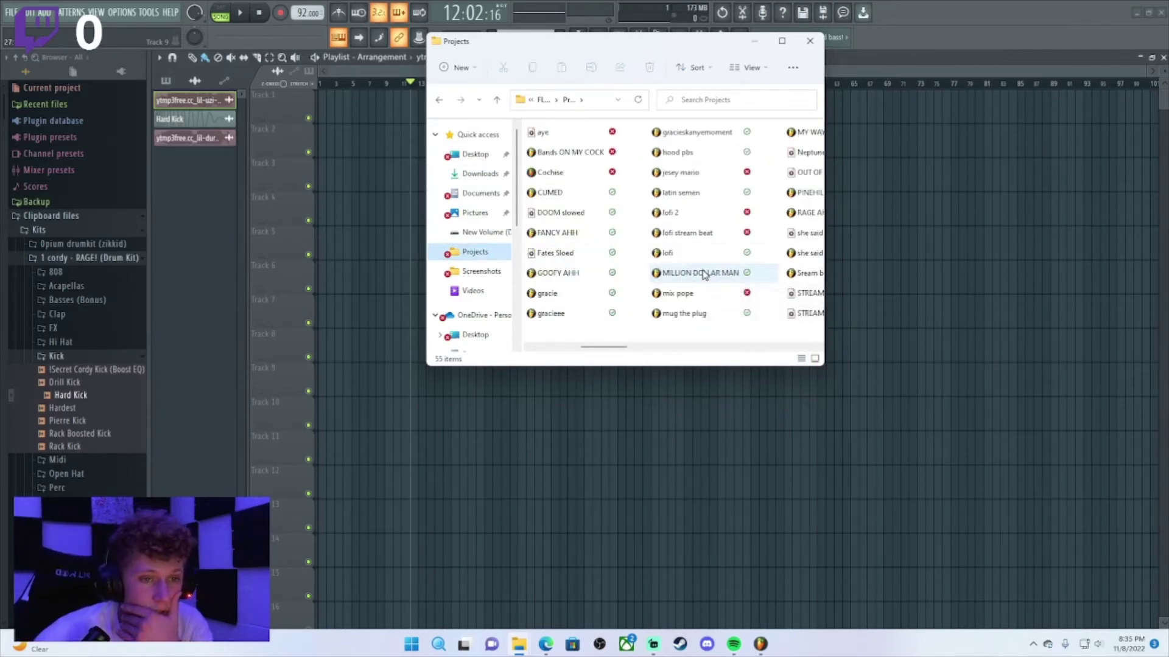
pyautogui.hscroll(1, 701, 274)
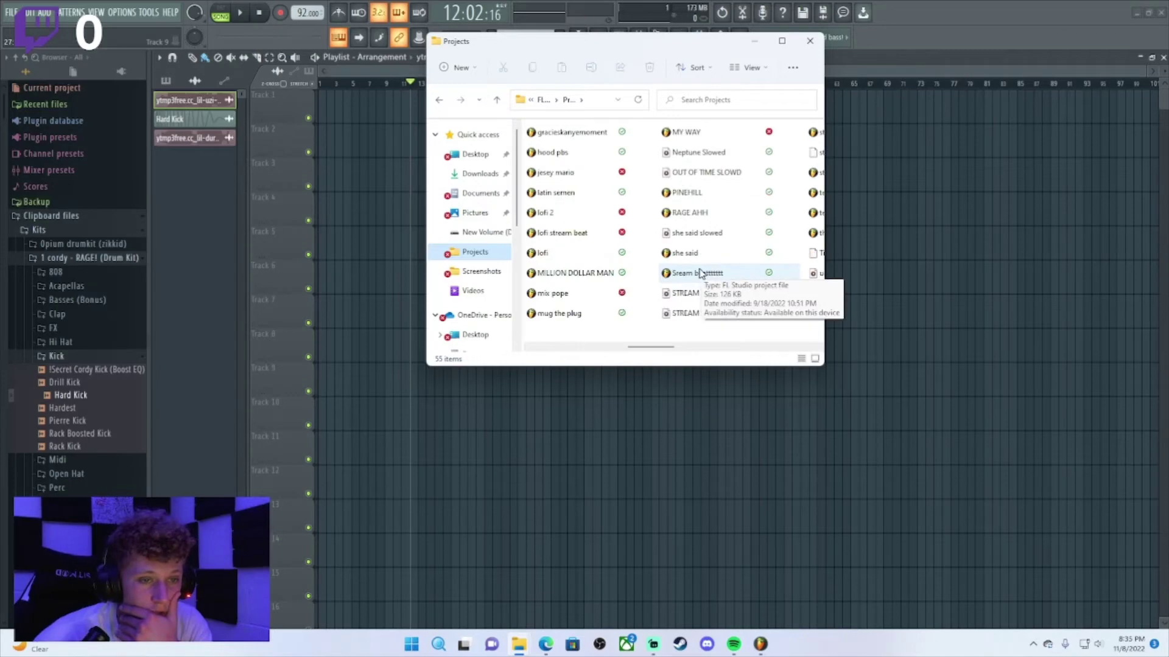
pyautogui.hscroll(1, 701, 273)
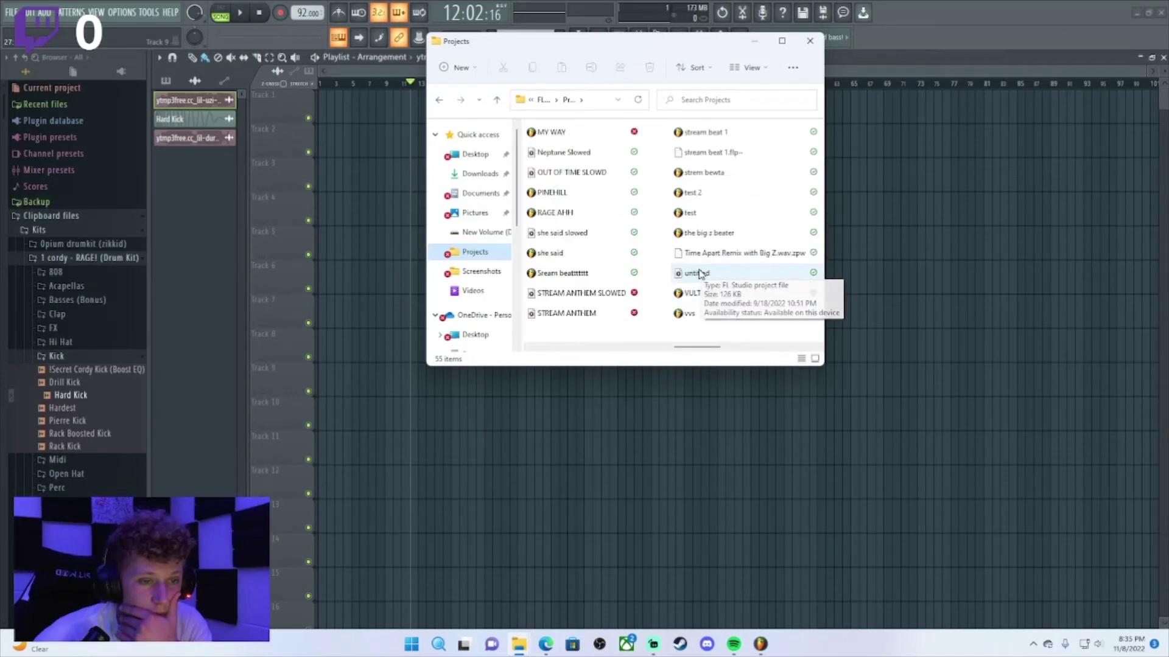
pyautogui.click(605, 314)
pyautogui.moveTo(893, 115); pyautogui.dragTo(290, 85)
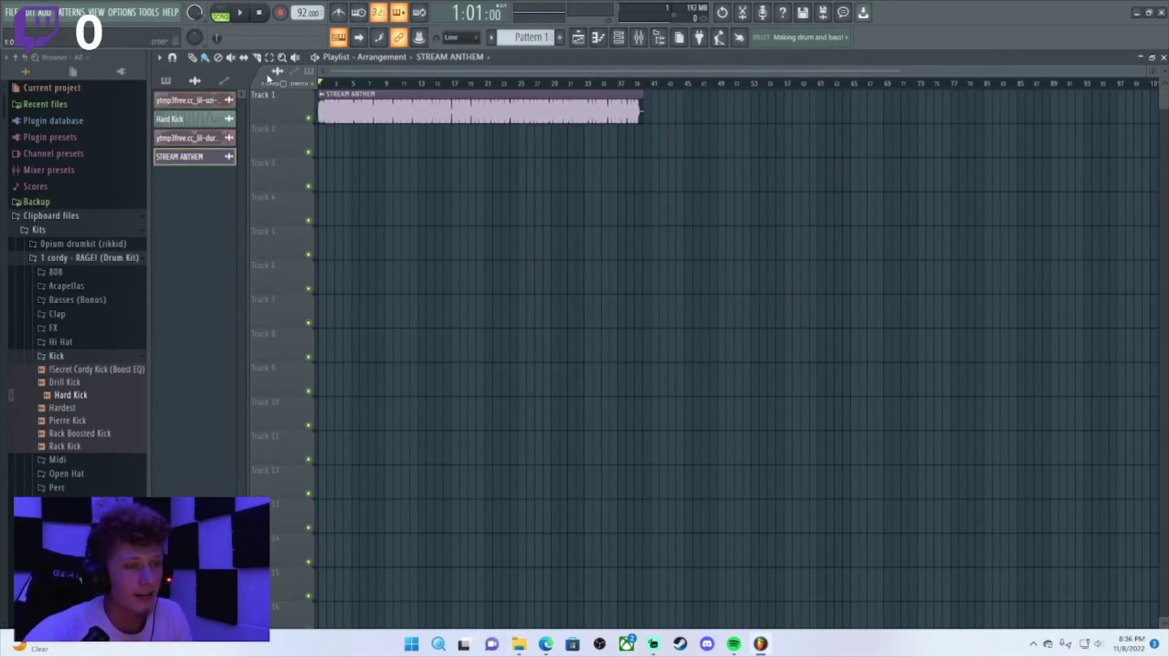
# - While STREAM ANTHEM plays, raise Desktop Audio to -10.3 dB in Streamlabs Desktop, then return to FL Studio and stop playback
pyautogui.press('space')
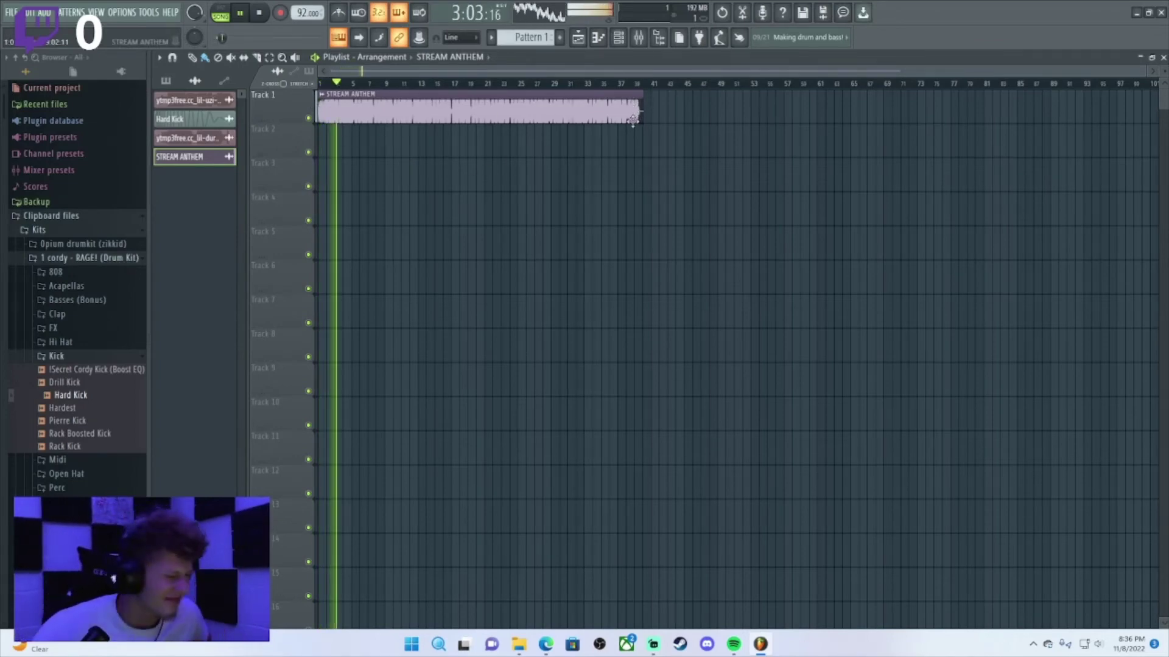
pyautogui.click(653, 644)
pyautogui.moveTo(858, 510)
pyautogui.mouseDown()
pyautogui.moveTo(882, 509)
pyautogui.moveTo(873, 517)
pyautogui.mouseUp()
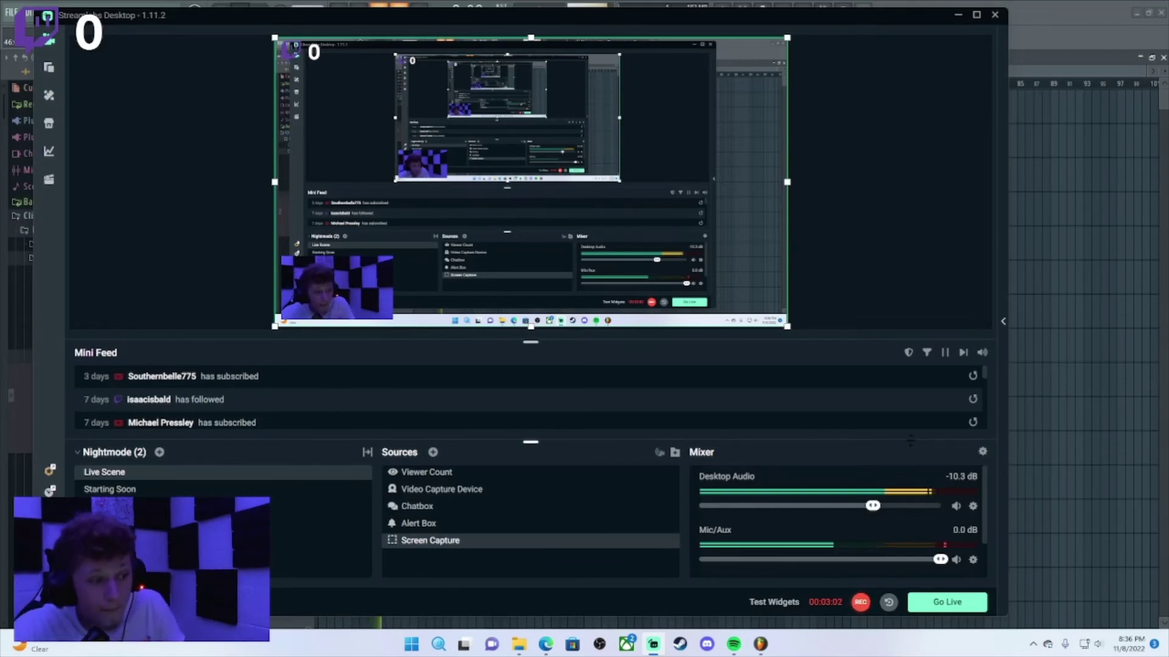
pyautogui.click(957, 15)
pyautogui.press('space')
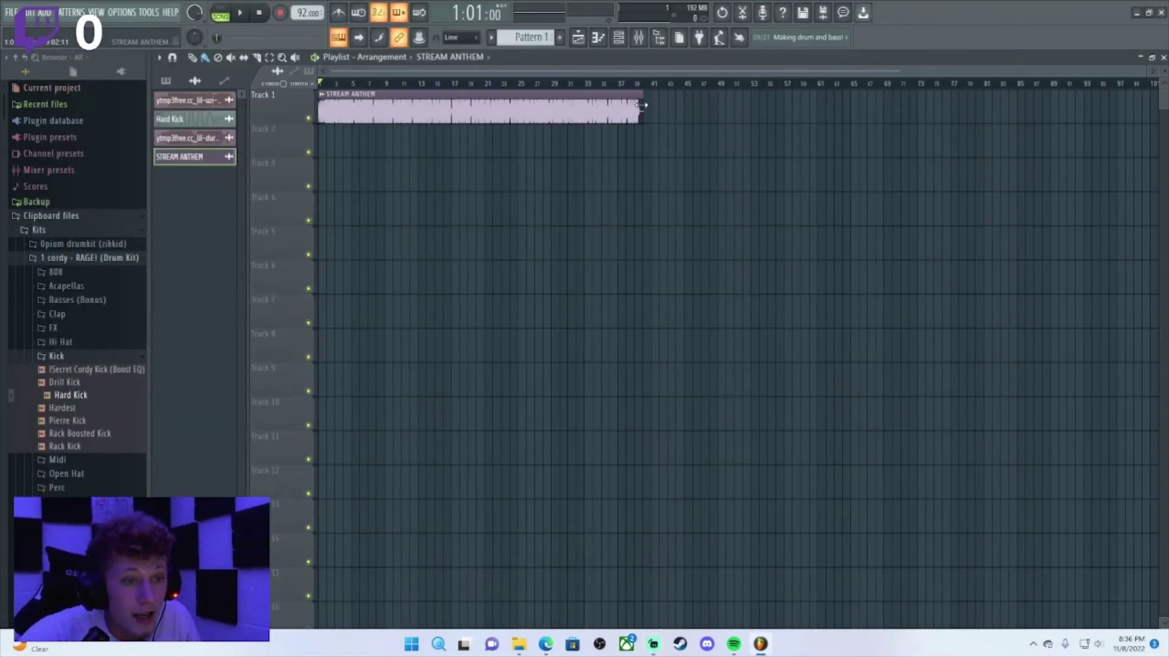
# - Slow the STREAM ANTHEM clip by time-stretching its end to about bar 57, and play it back
pyautogui.moveTo(654, 103); pyautogui.dragTo(781, 108)
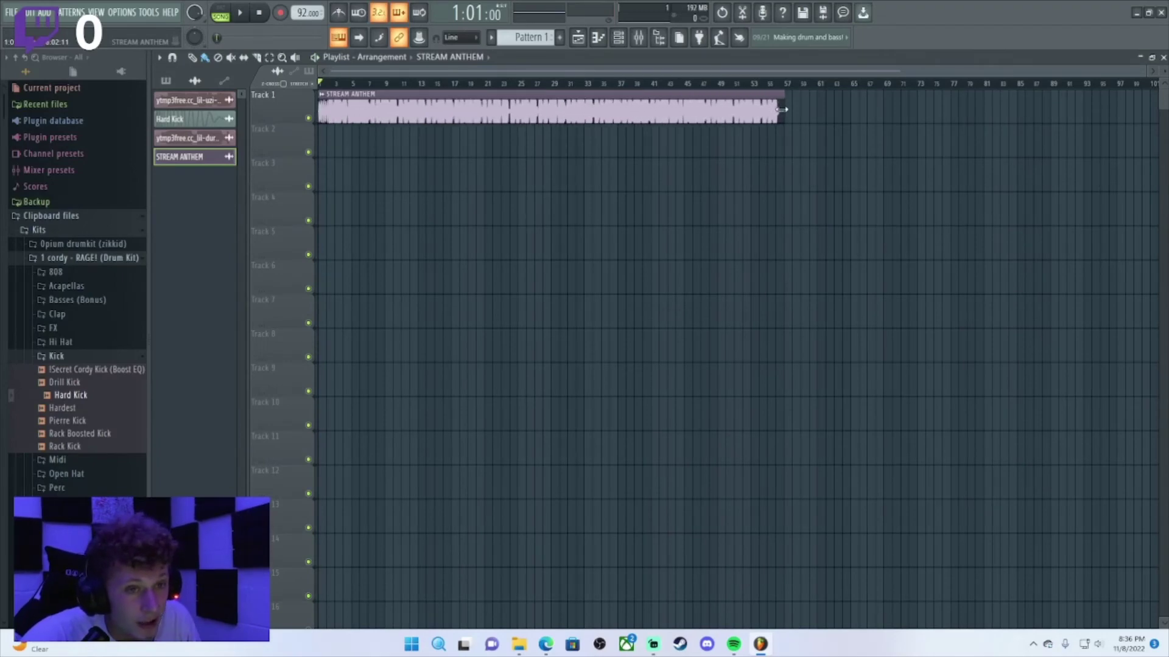
pyautogui.press('space')
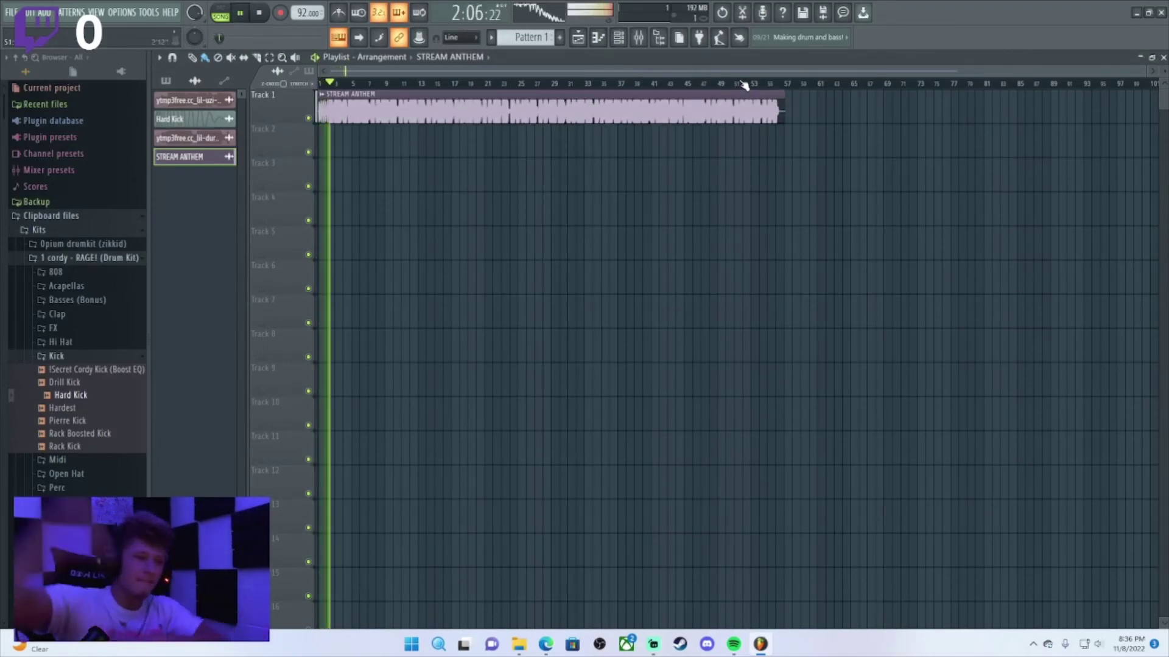
# - Check Insert 1 in the mixer, then route the STREAM ANTHEM clip to mixer track 1
pyautogui.click(639, 37)
pyautogui.click(997, 299)
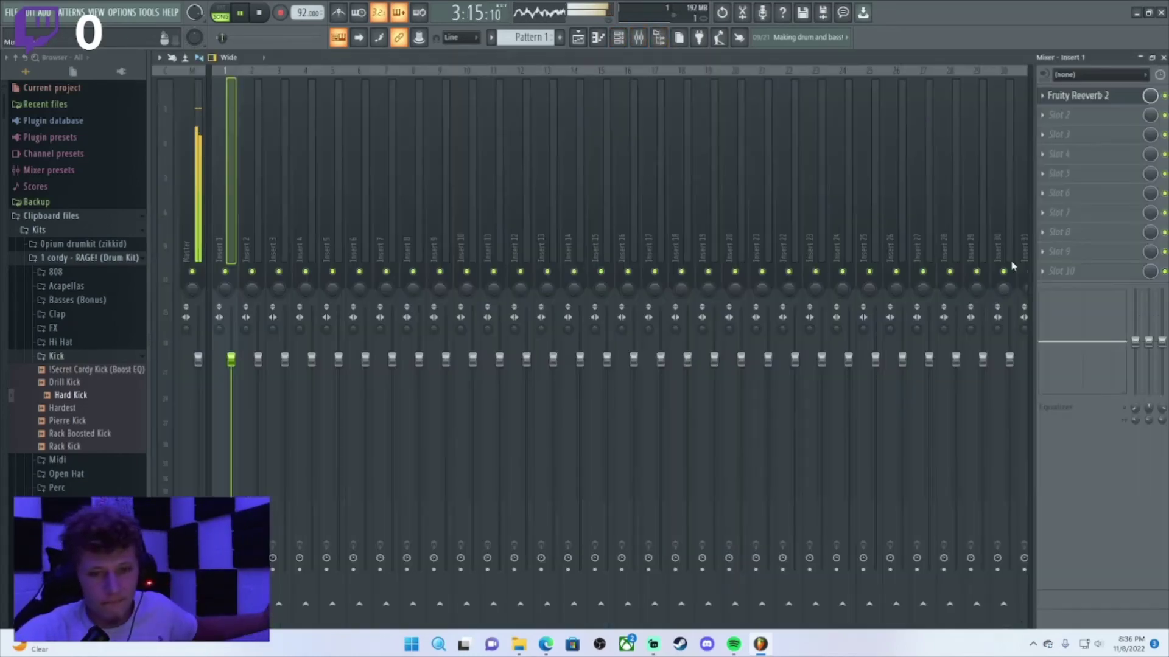
pyautogui.click(1140, 57)
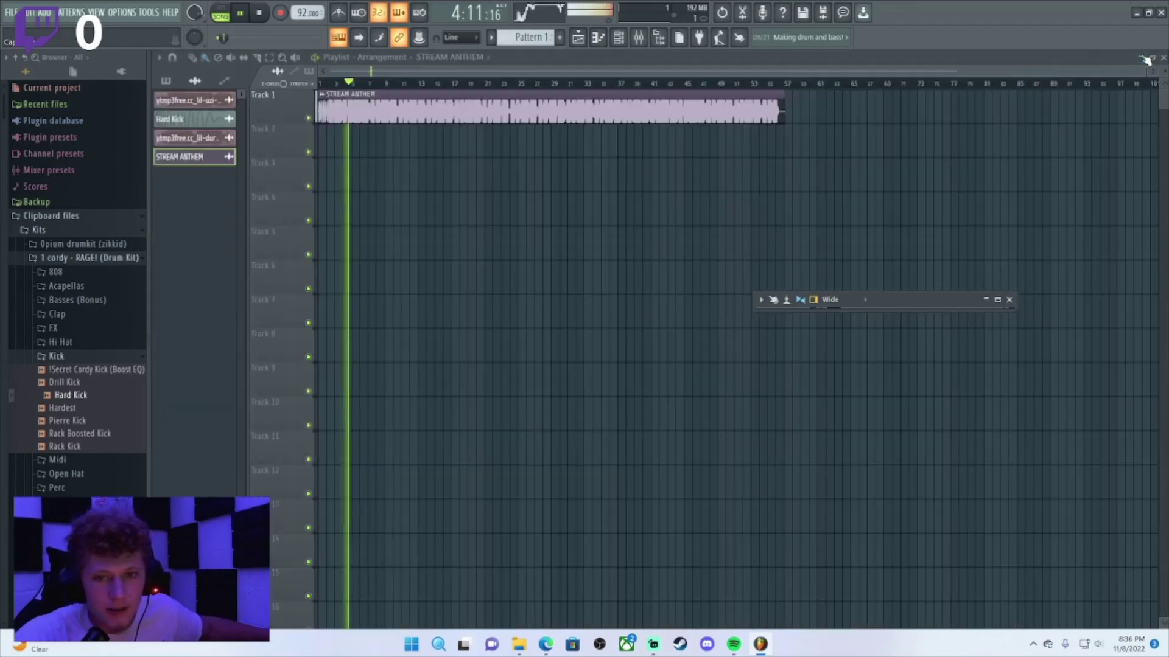
pyautogui.doubleClick(703, 108)
pyautogui.moveTo(494, 152); pyautogui.dragTo(495, 144)
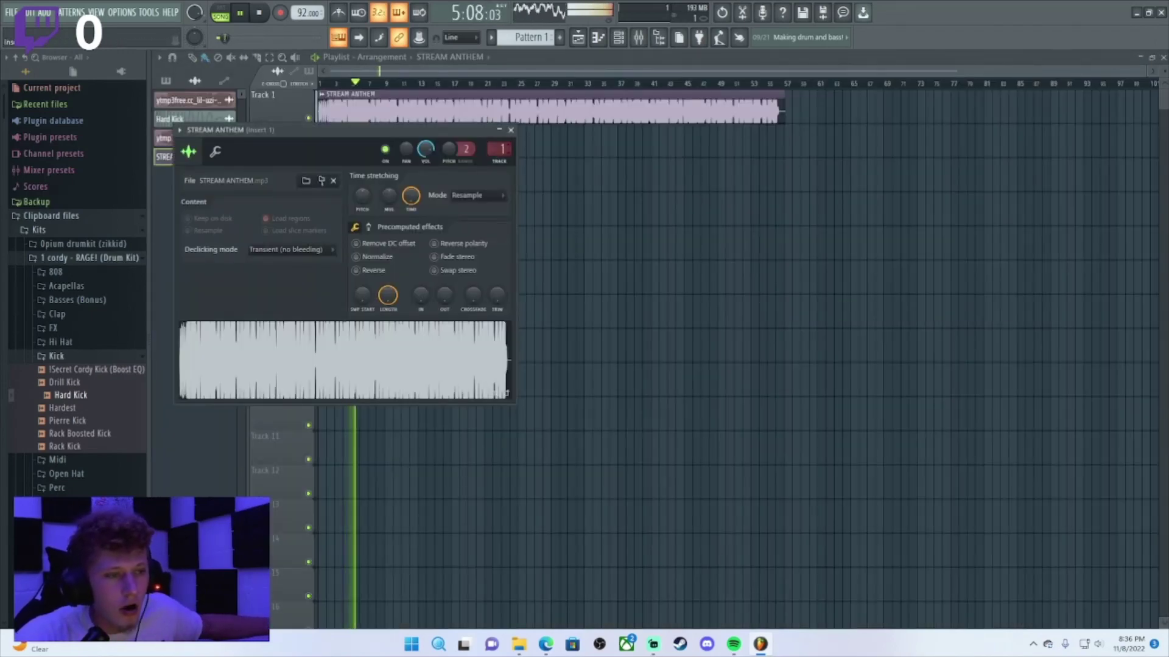
# - Restart playback and open Fruity Reeverb 2 on Insert 1 in the enlarged mixer
pyautogui.click(638, 37)
pyautogui.press('space')
pyautogui.click(1001, 300)
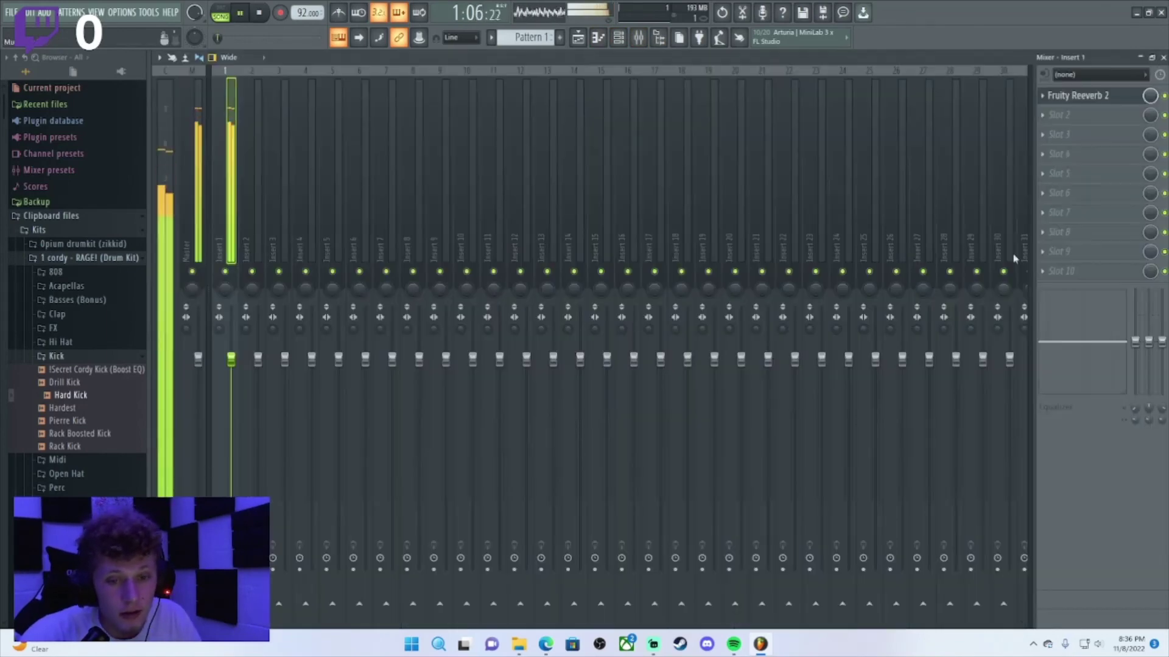
pyautogui.click(1078, 96)
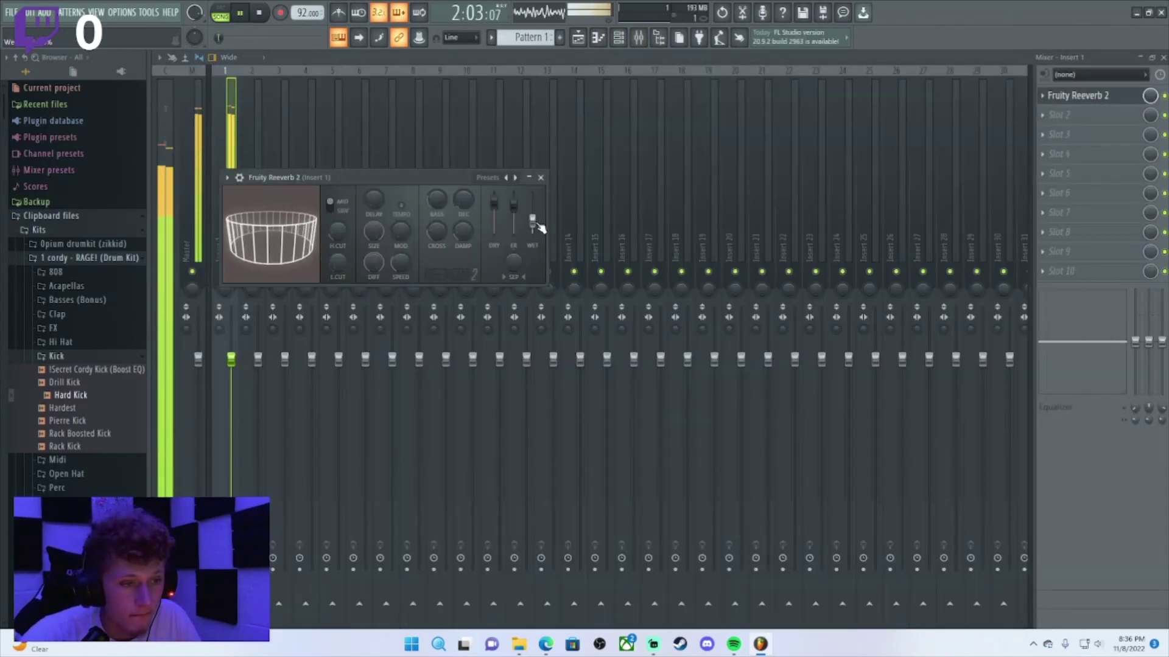